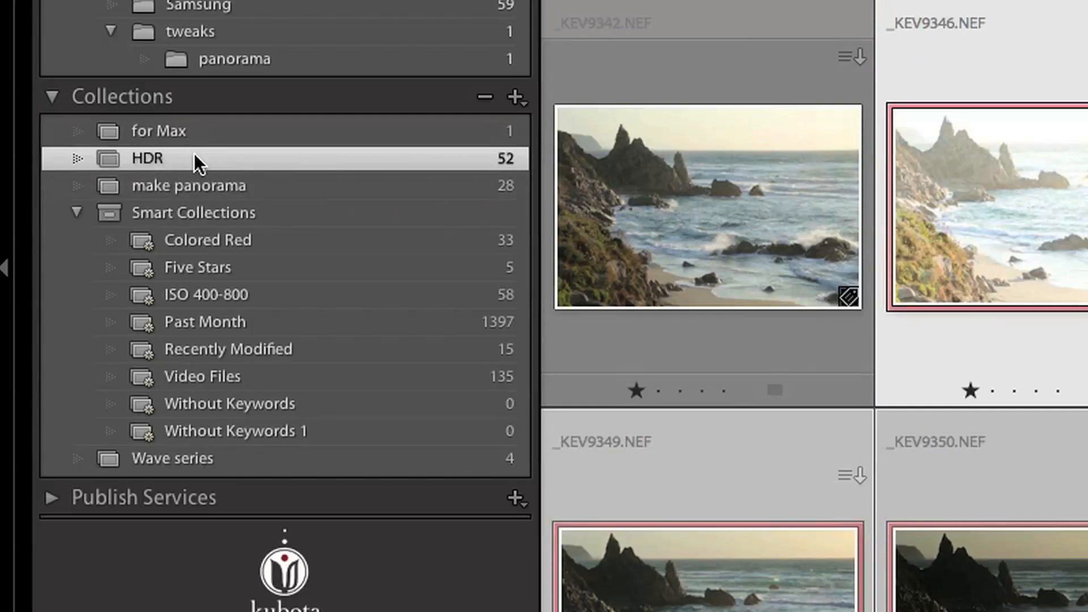
Step: Export the five selected seascape exposures with the HDR Efex Pro preset, and cancel out of the merged preview without saving
scroll(974, 221, "up", 5)
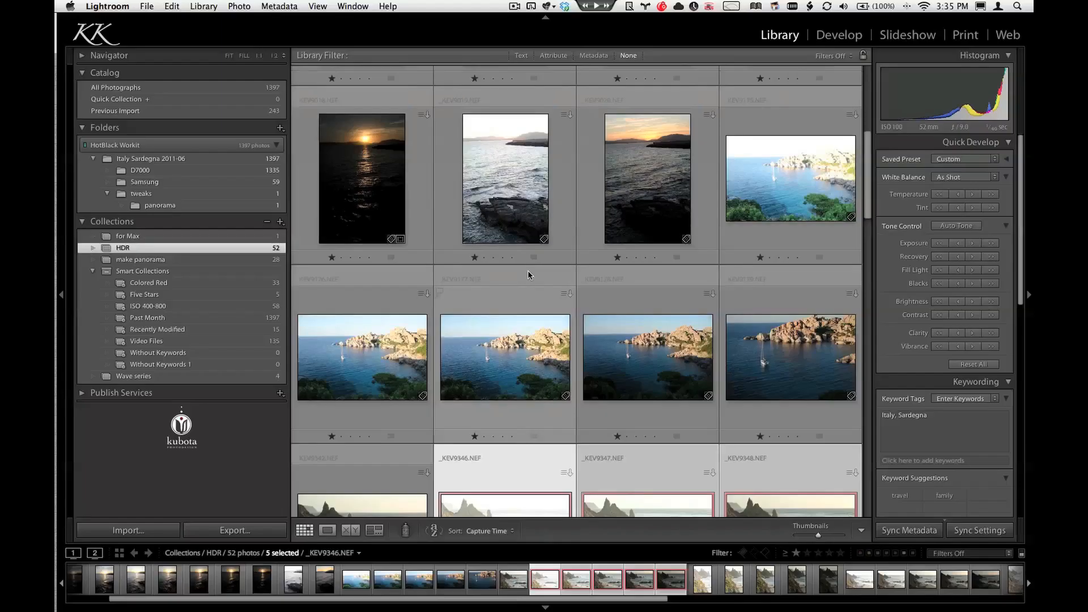
scroll(529, 271, "down", 10)
scroll(528, 271, "down", 5)
scroll(529, 271, "up", 10)
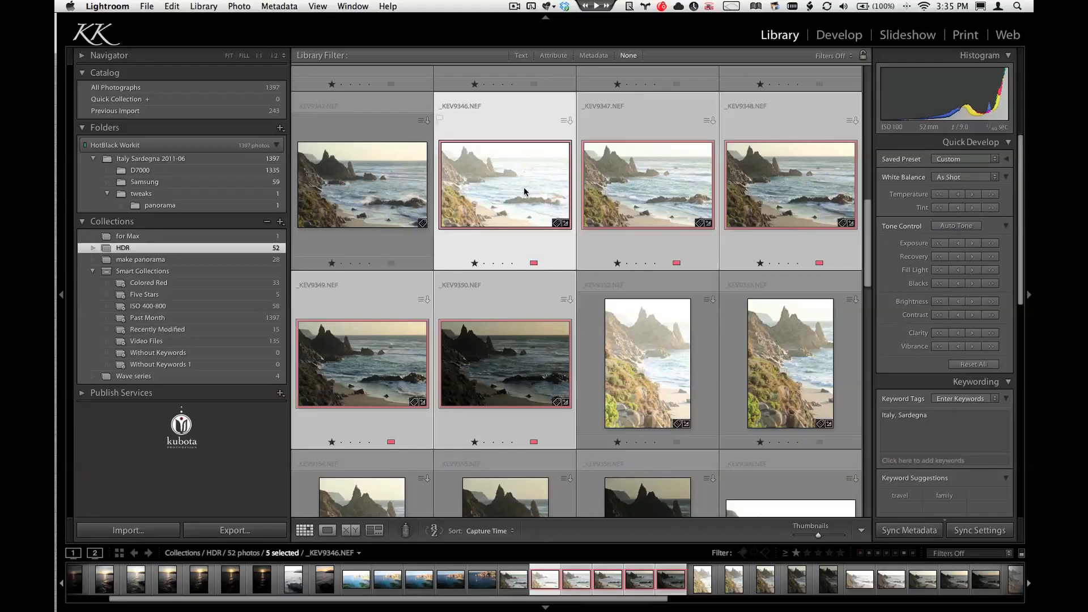
scroll(525, 192, "up", 1)
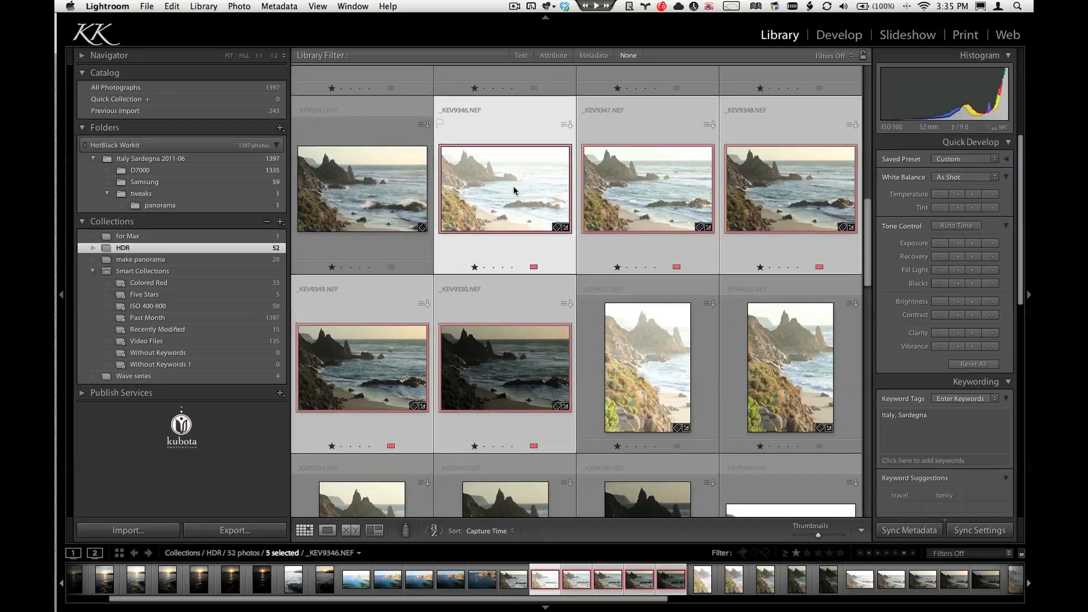
right_click(511, 190)
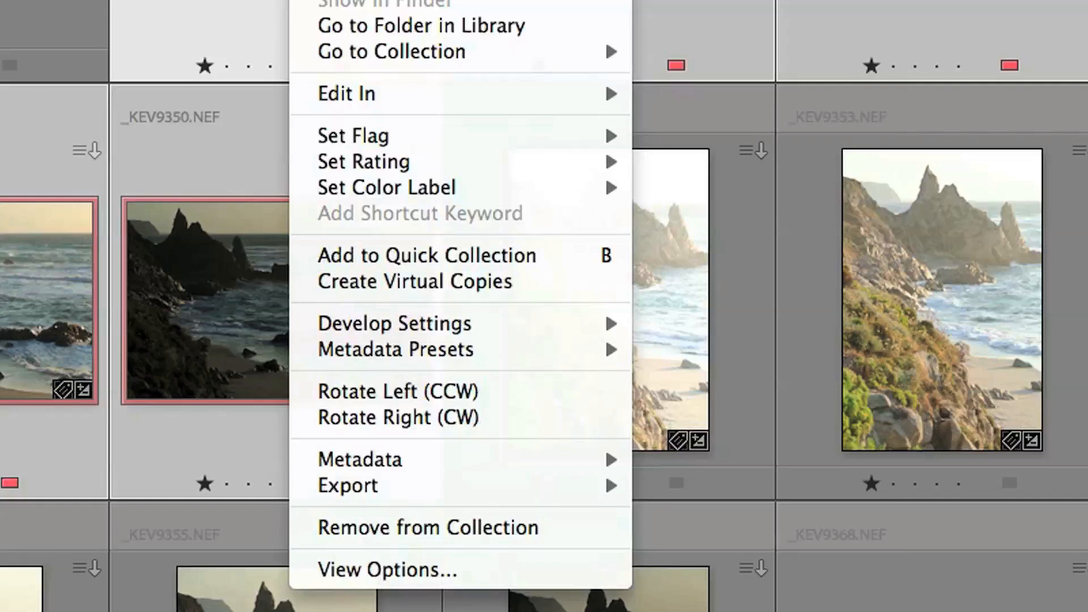
mouse_move(386, 482)
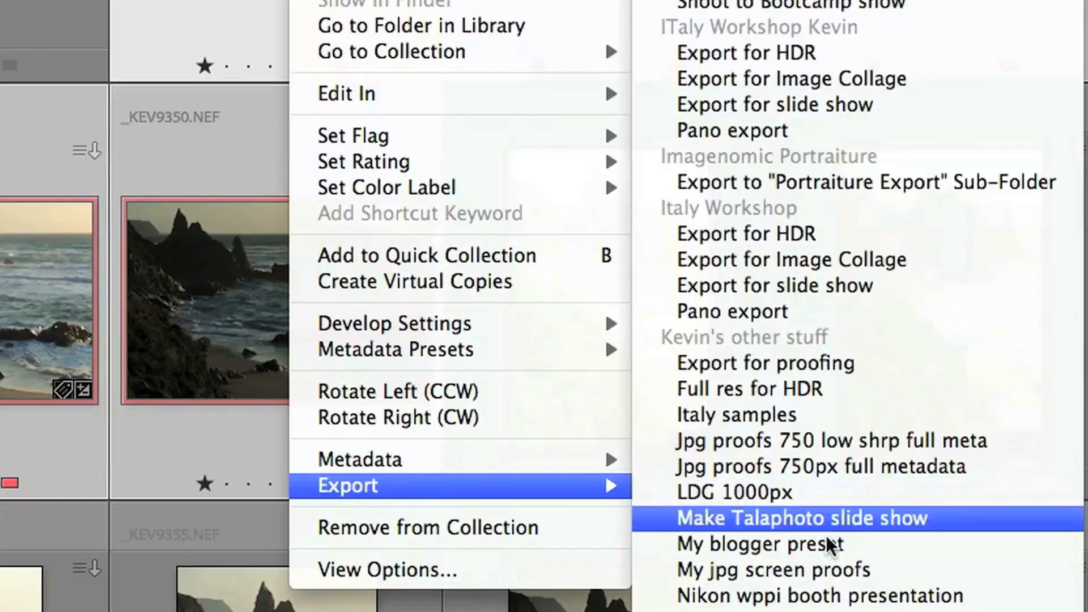
scroll(858, 606, "down", 10)
scroll(858, 306, "down", 5)
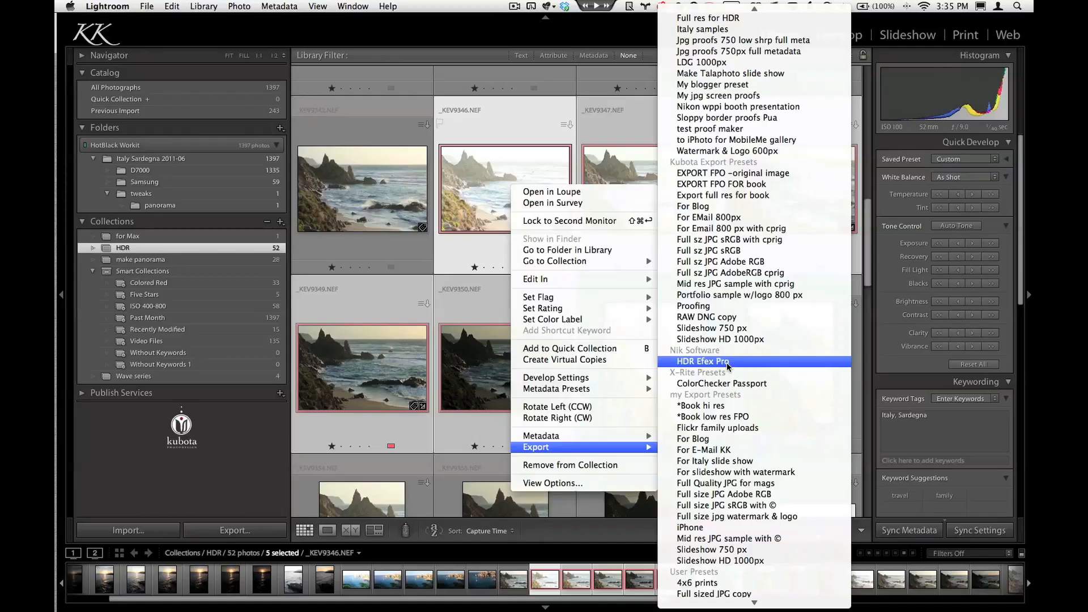
left_click(726, 363)
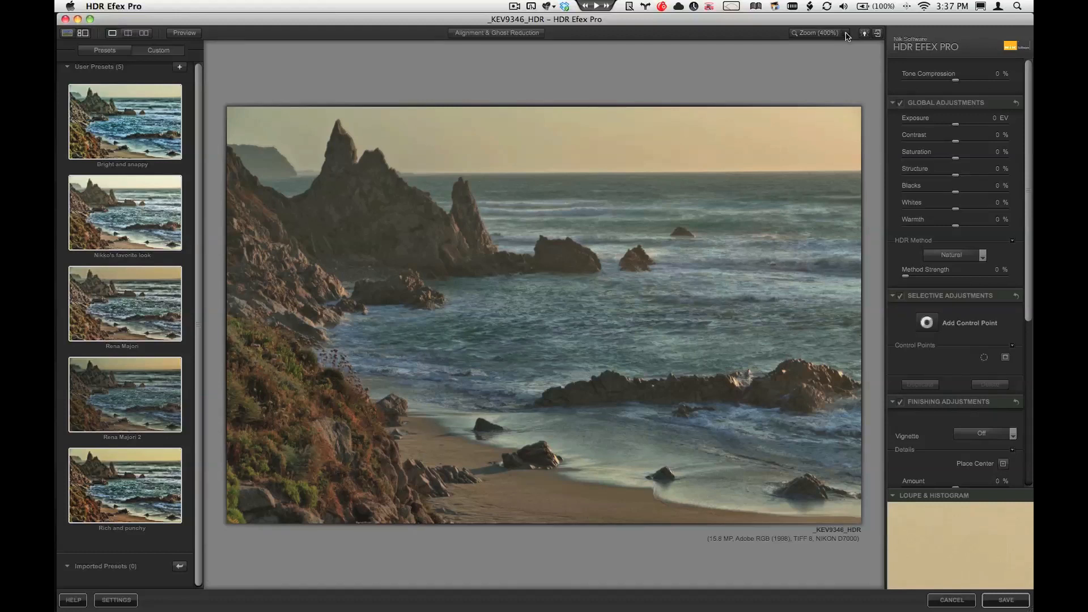
mouse_move(973, 541)
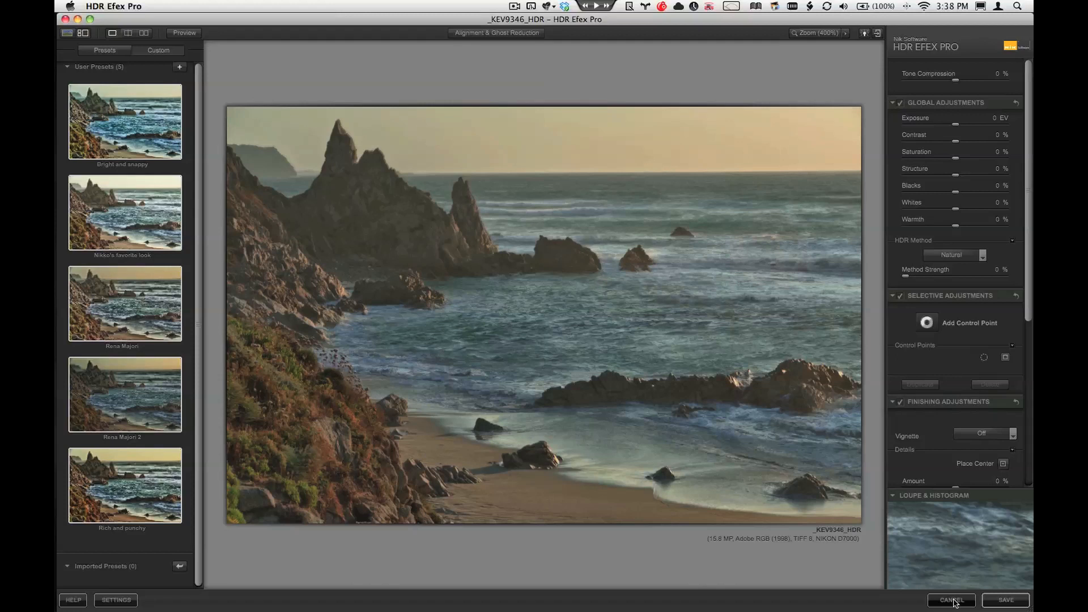
left_click(953, 600)
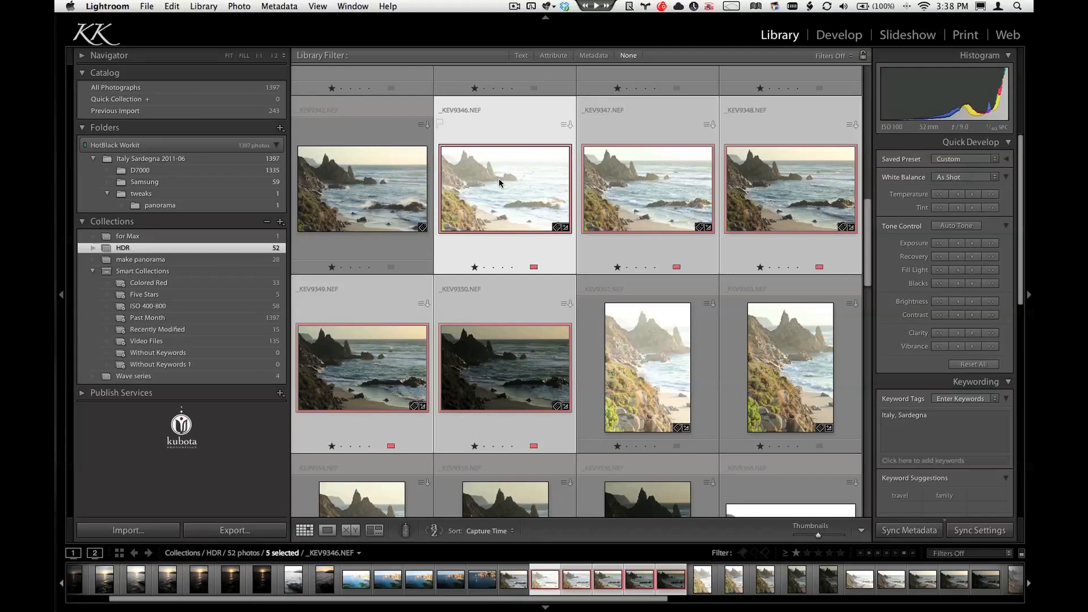
Step: Select only _KEV9346.NEF, reveal it in Finder with the file window enlarged, and open the file's location in Adobe Bridge
left_click(506, 183)
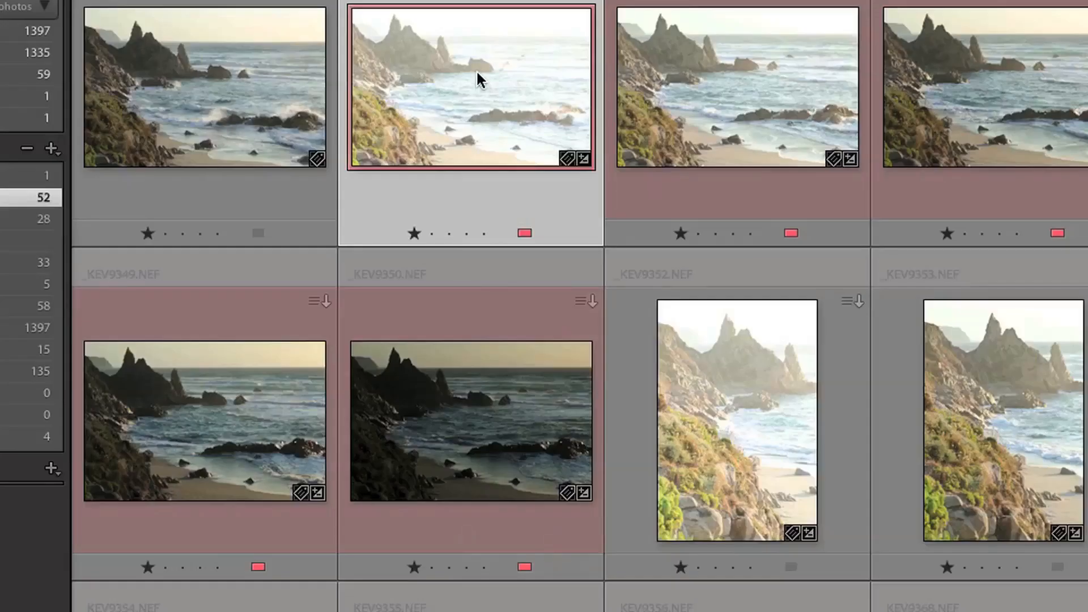
right_click(478, 80)
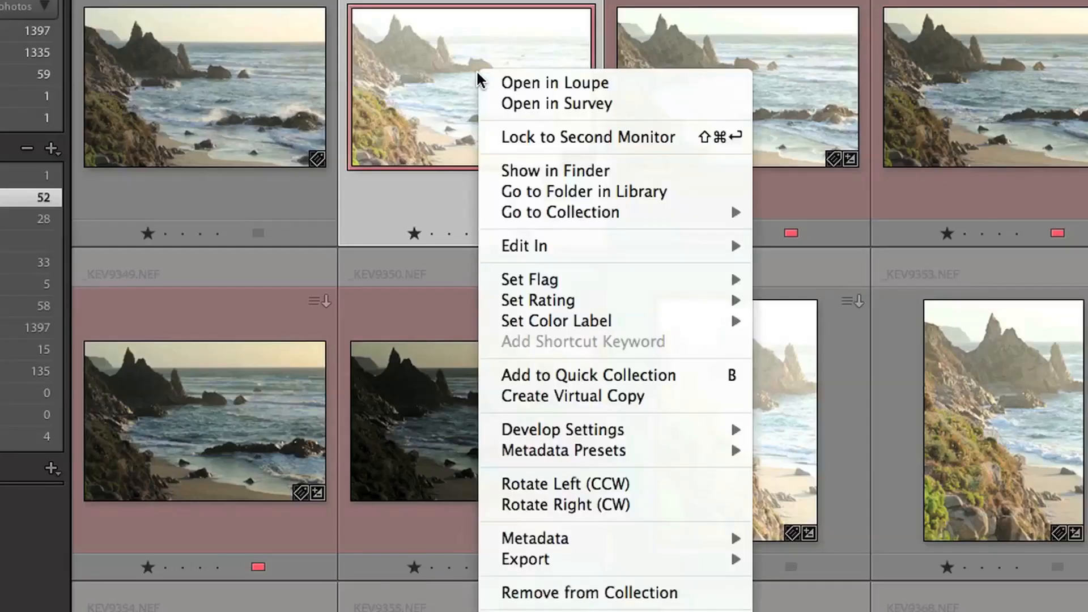
left_click(586, 171)
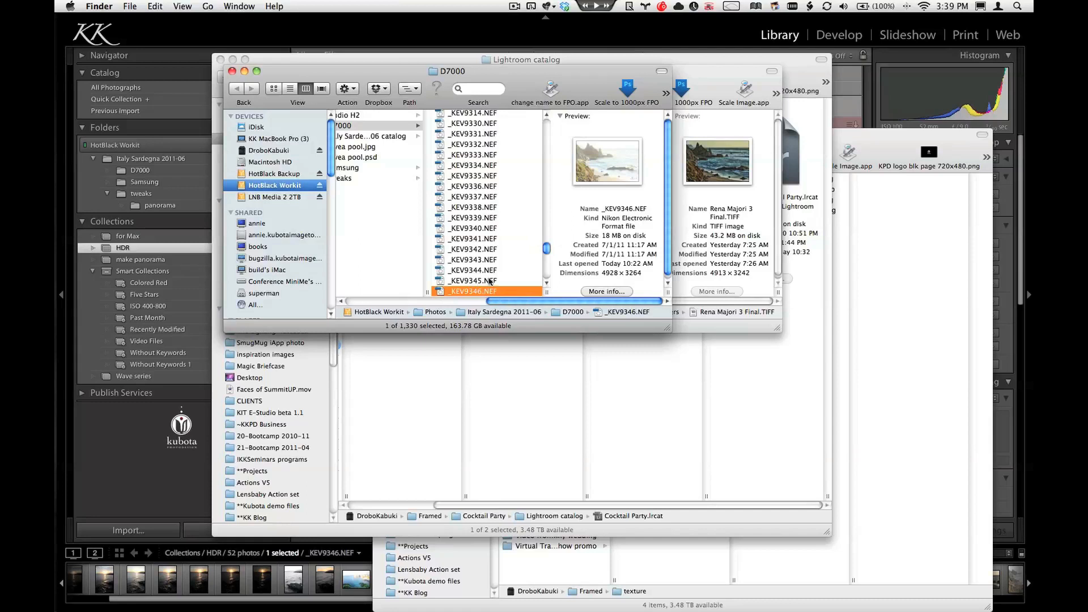
left_click_drag(666, 327, 692, 429)
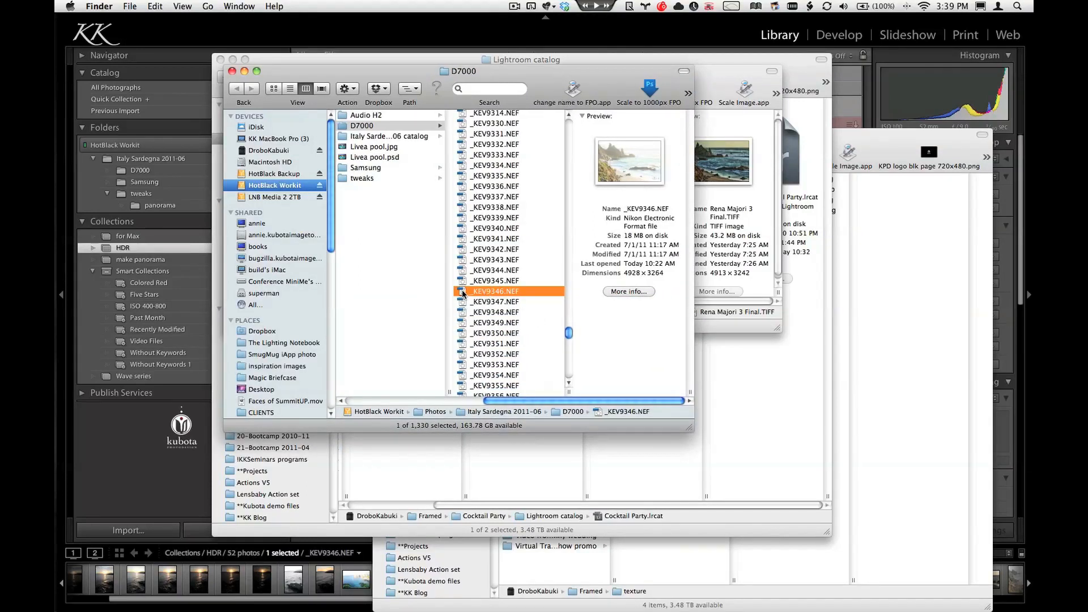
left_click_drag(463, 292, 33, 330)
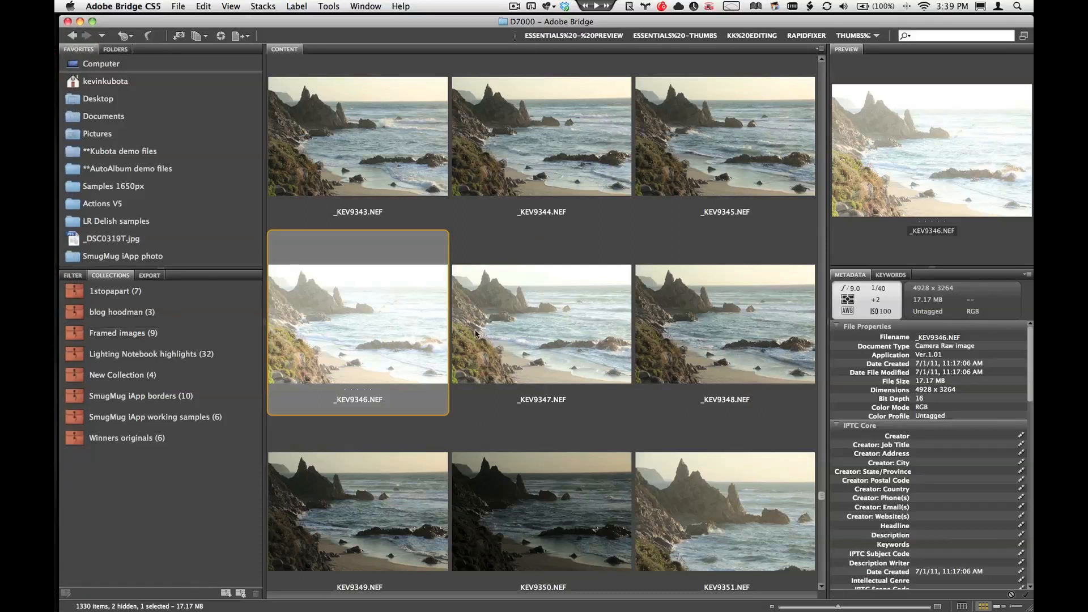
Step: Select the five exposures _KEV9346.NEF through _KEV9350.NEF and load them as layers into a single Photoshop document
mouse_move(701, 273)
left_click(585, 446, "shift")
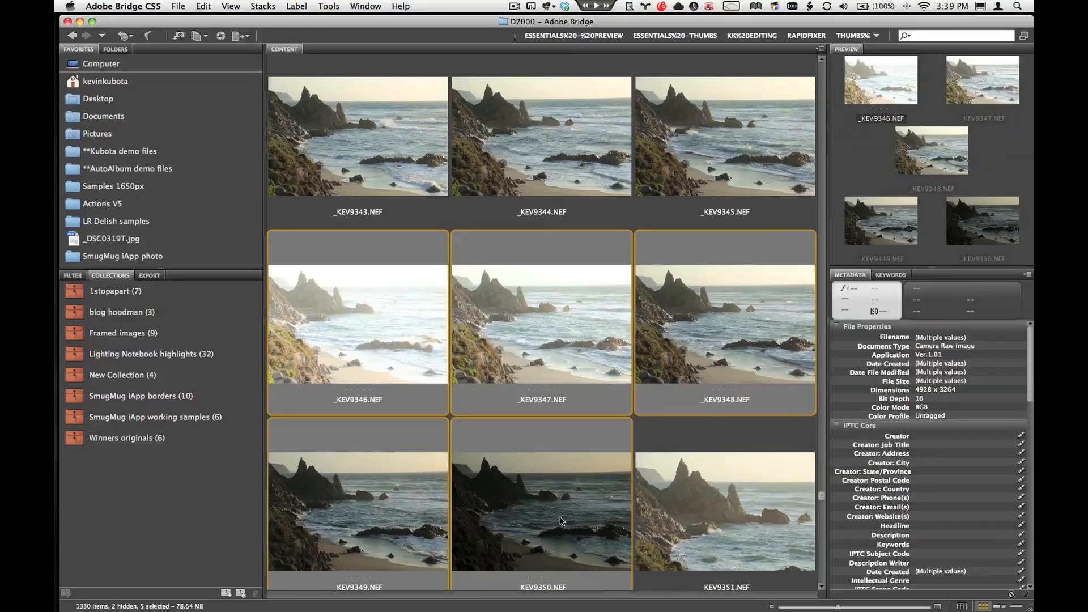
scroll(584, 446, "down", 3)
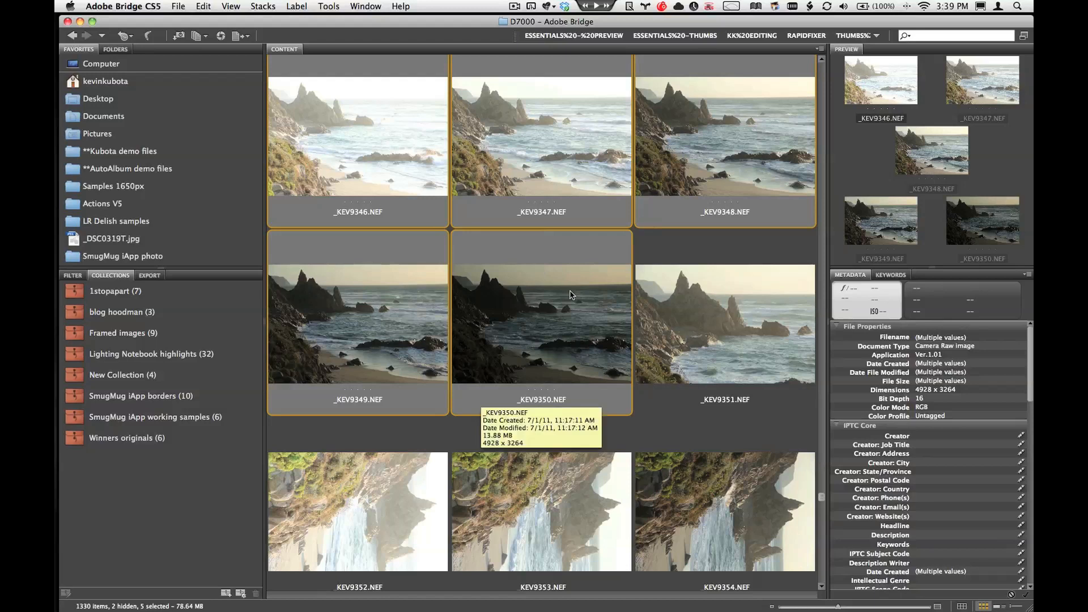
scroll(570, 294, "up", 3)
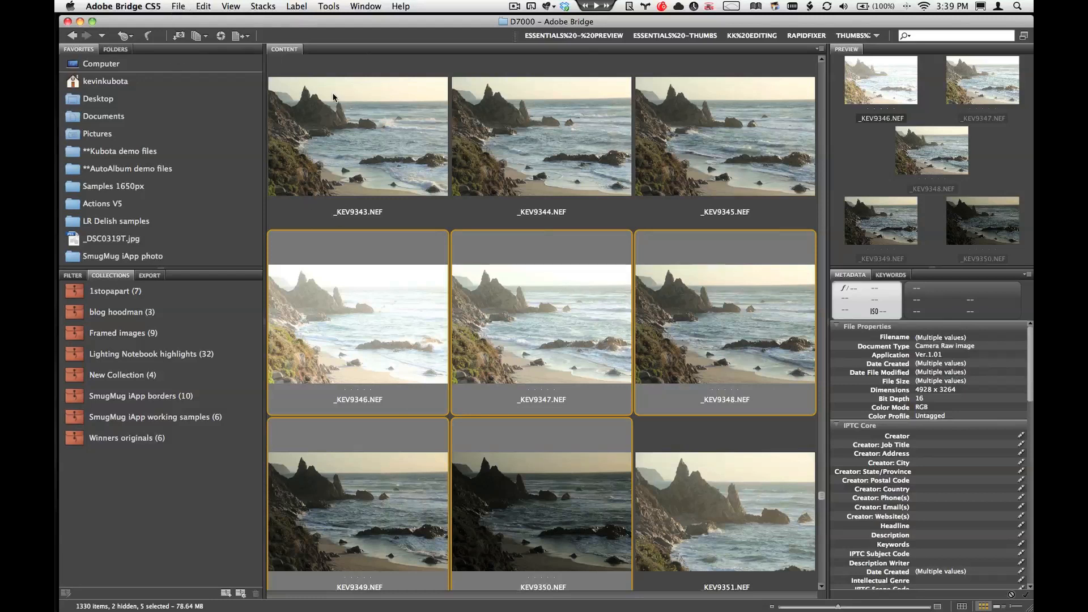
left_click(332, 7)
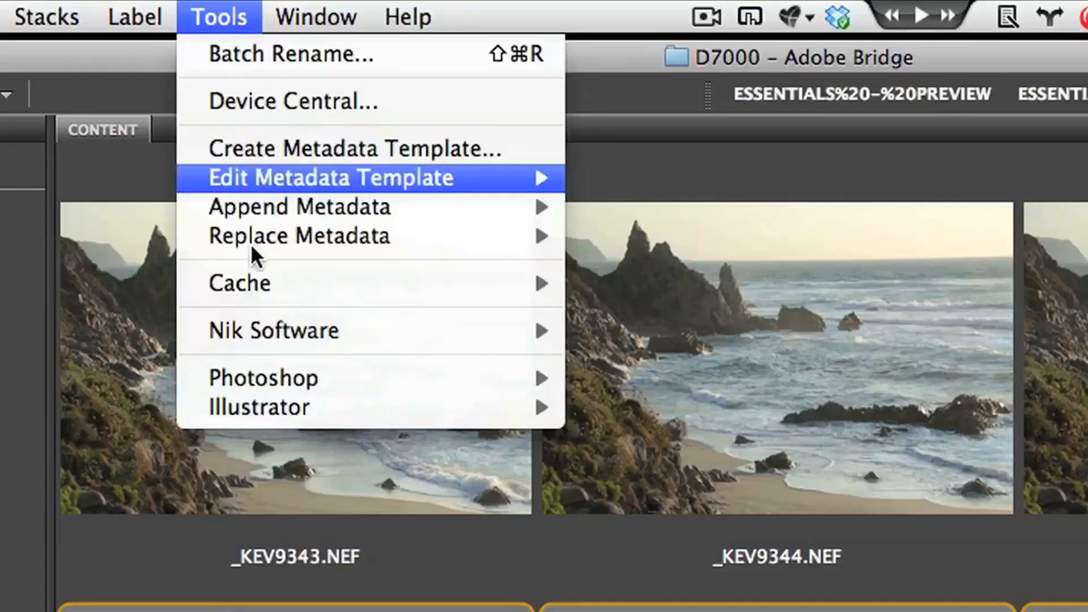
mouse_move(353, 144)
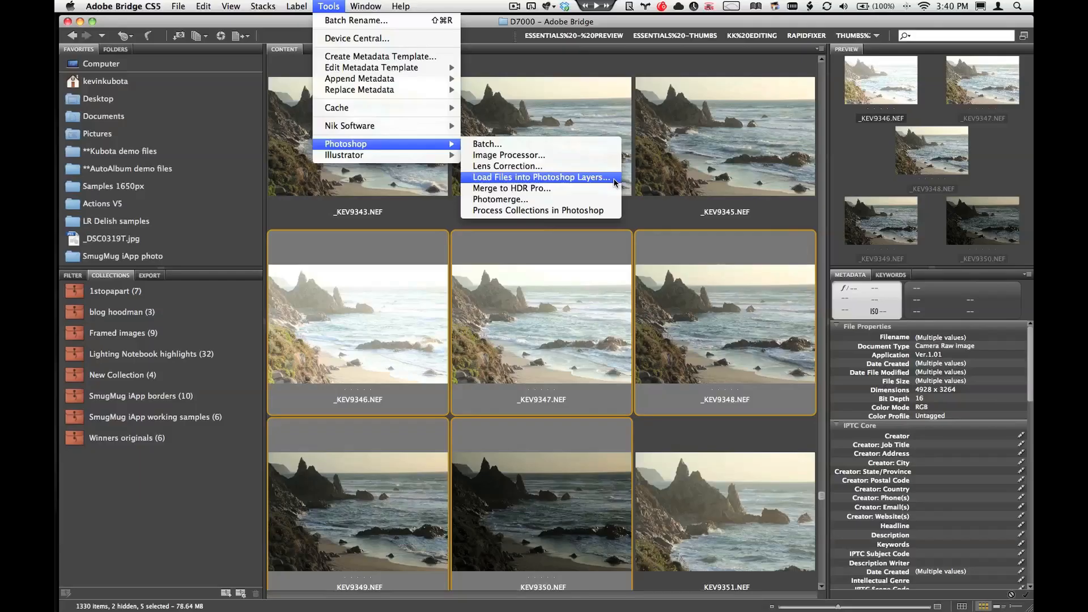
left_click(613, 180)
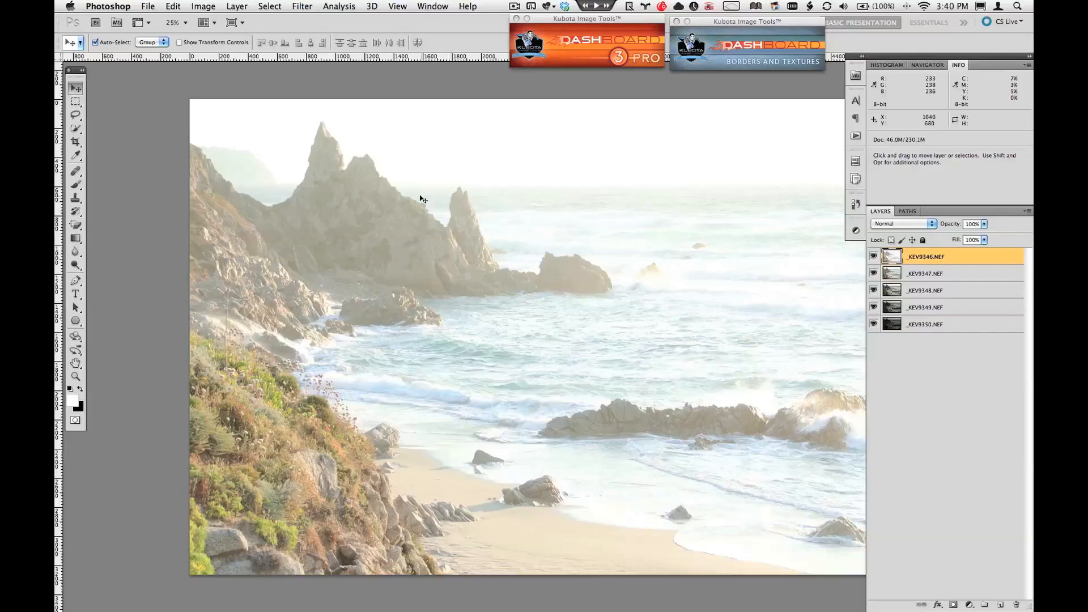
Step: Place a horizontal guide at the tip of the tallest rock and a vertical guide at the notch beside it
key("super+space")
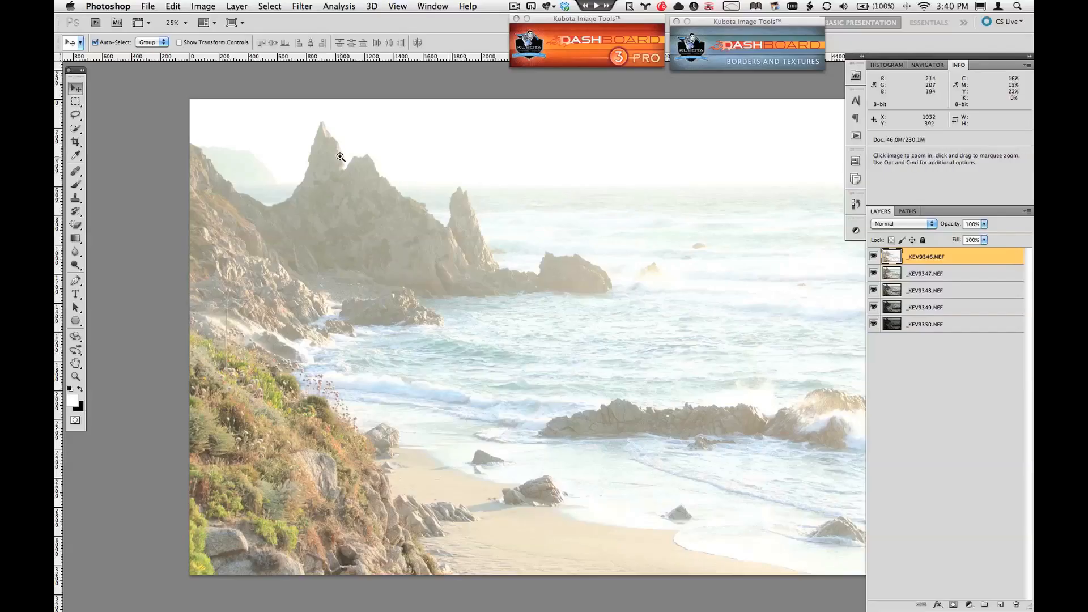
left_click(340, 157)
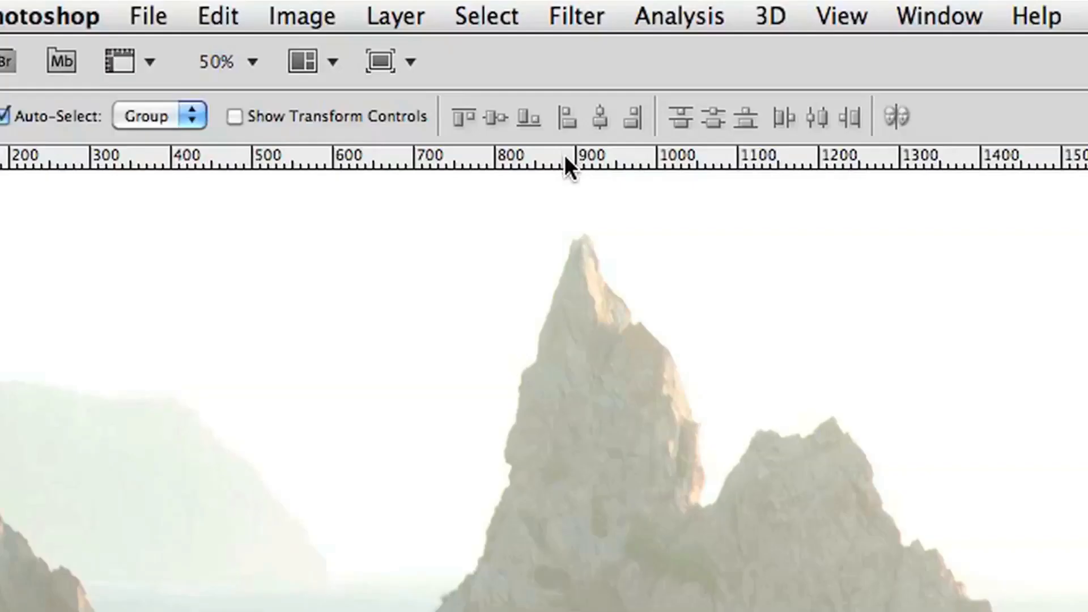
left_click_drag(301, 58, 318, 84)
left_click_drag(618, 231, 618, 231)
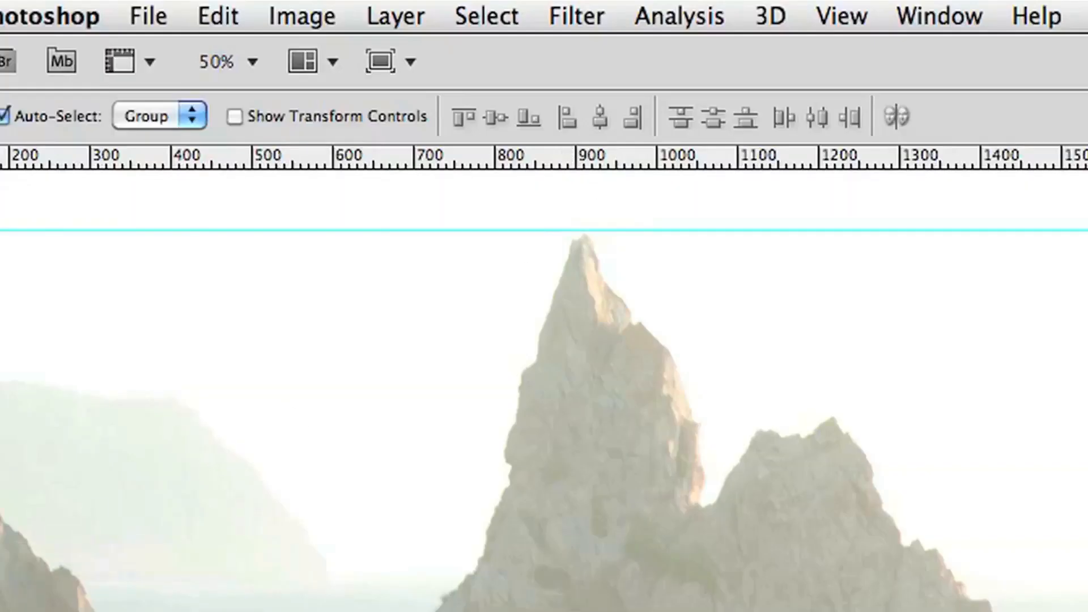
left_click_drag(59, 202, 348, 203)
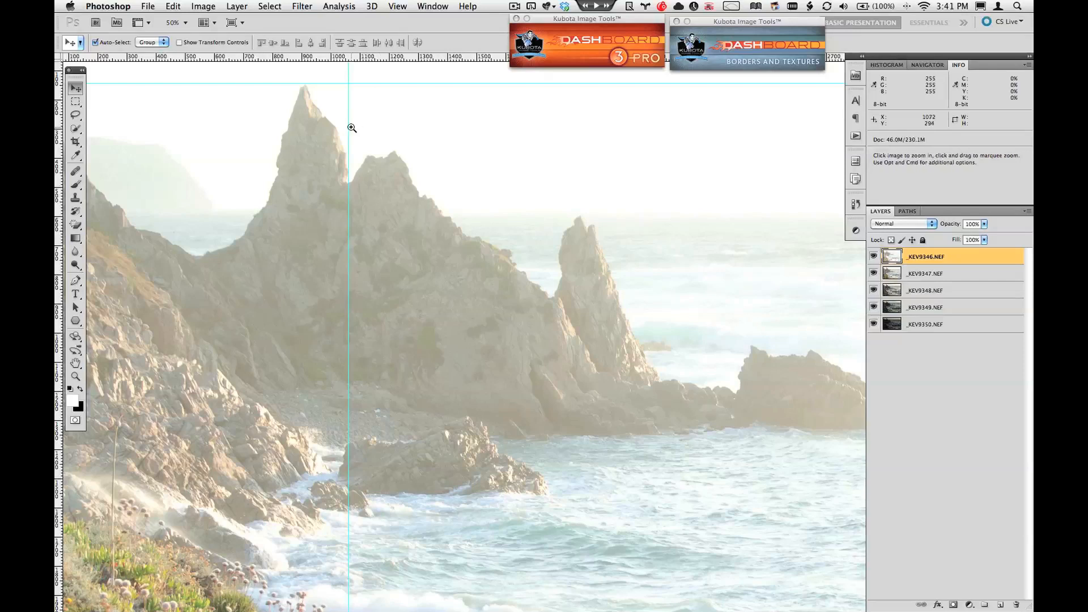
Step: Compare the rock peak with the guides at 100% by hiding the upper four layers one at a time, and show them all again
left_click(351, 127, "super")
left_click_drag(321, 125, 363, 180)
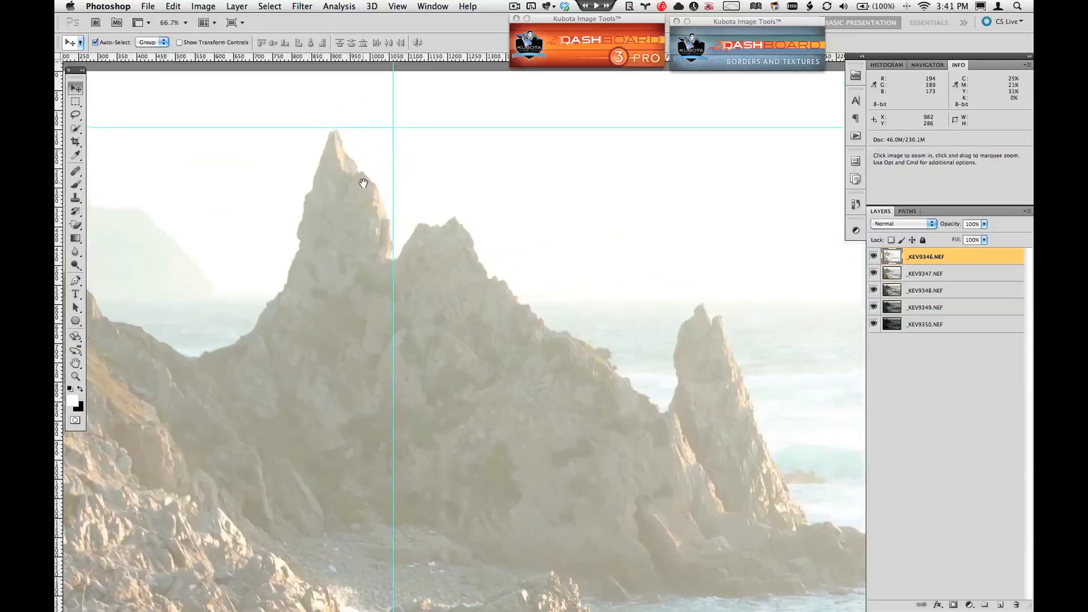
left_click(362, 179, "super")
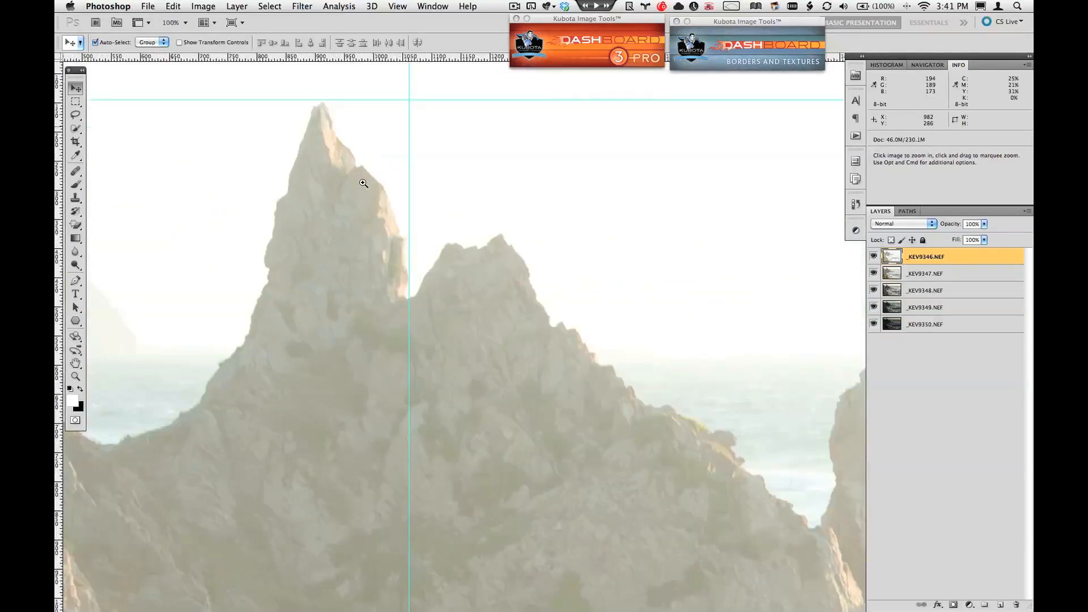
left_click(873, 258)
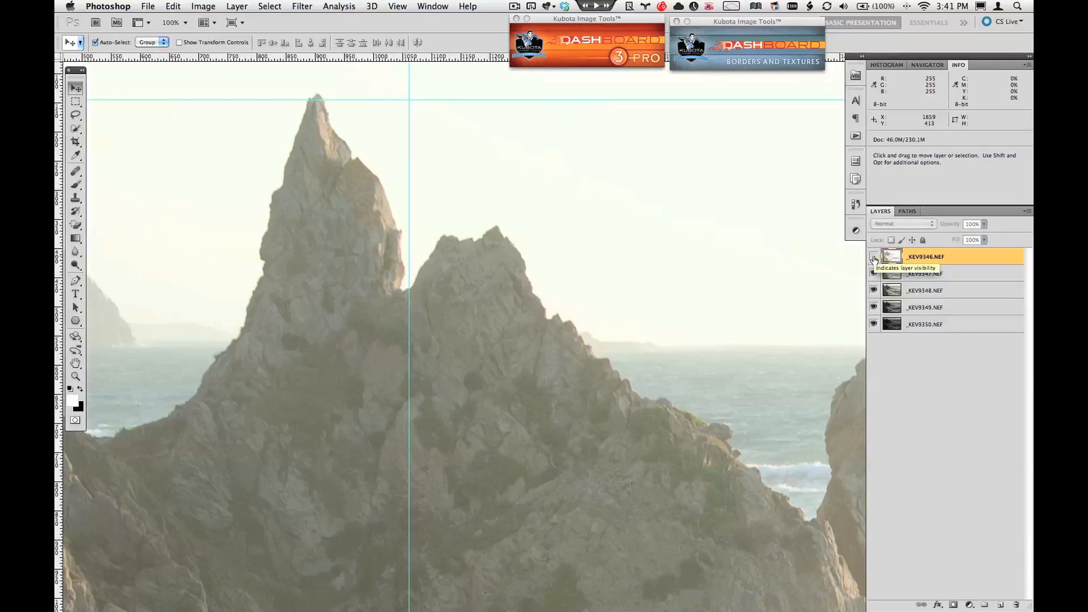
left_click(873, 259)
left_click(873, 259)
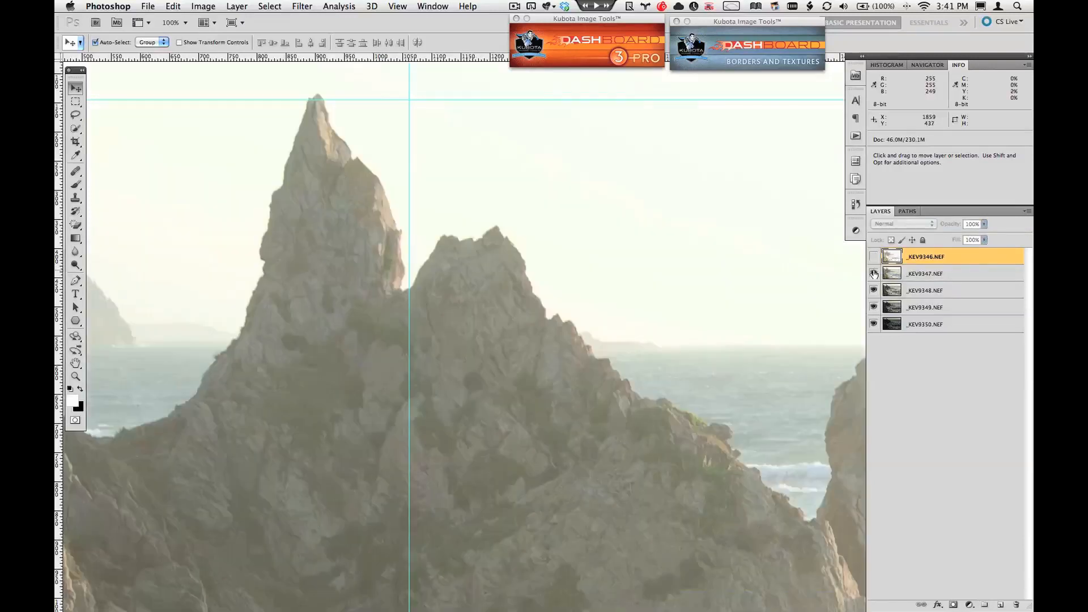
left_click(873, 273)
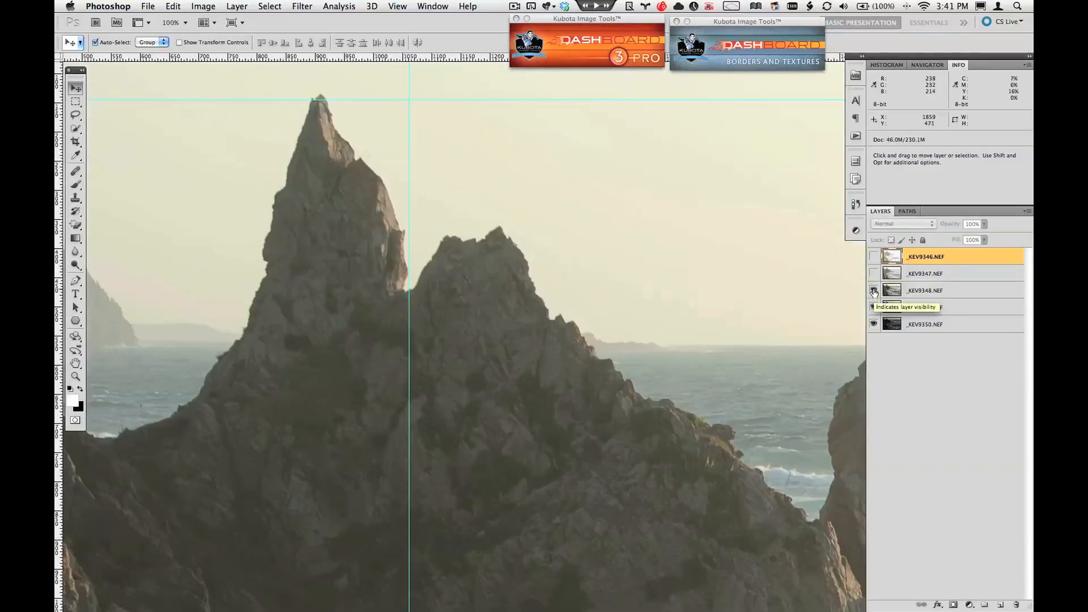
left_click(873, 290)
left_click(873, 307)
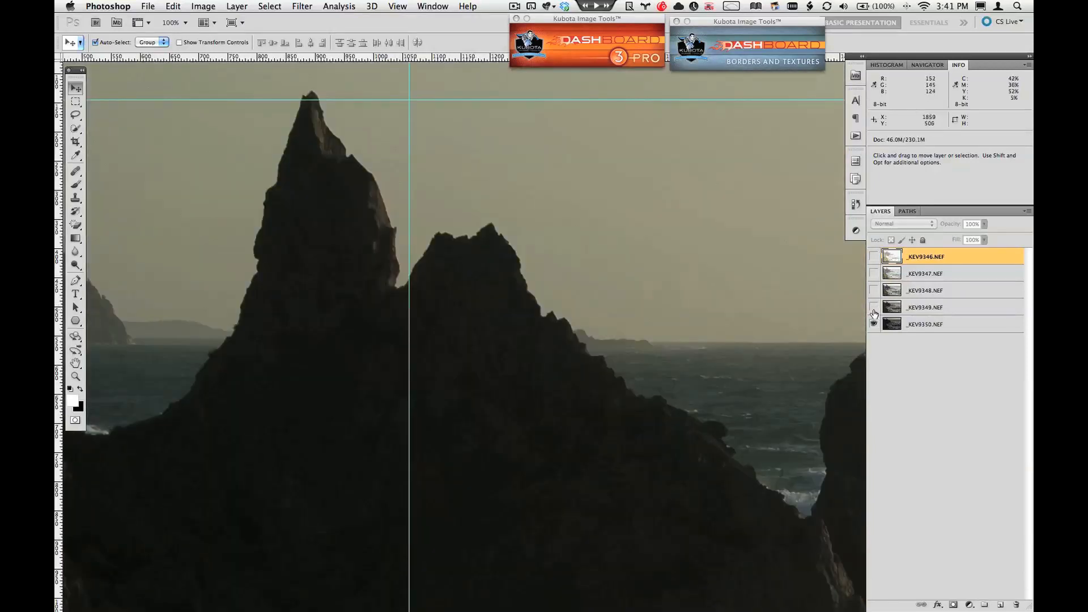
left_click_drag(874, 287, 873, 260)
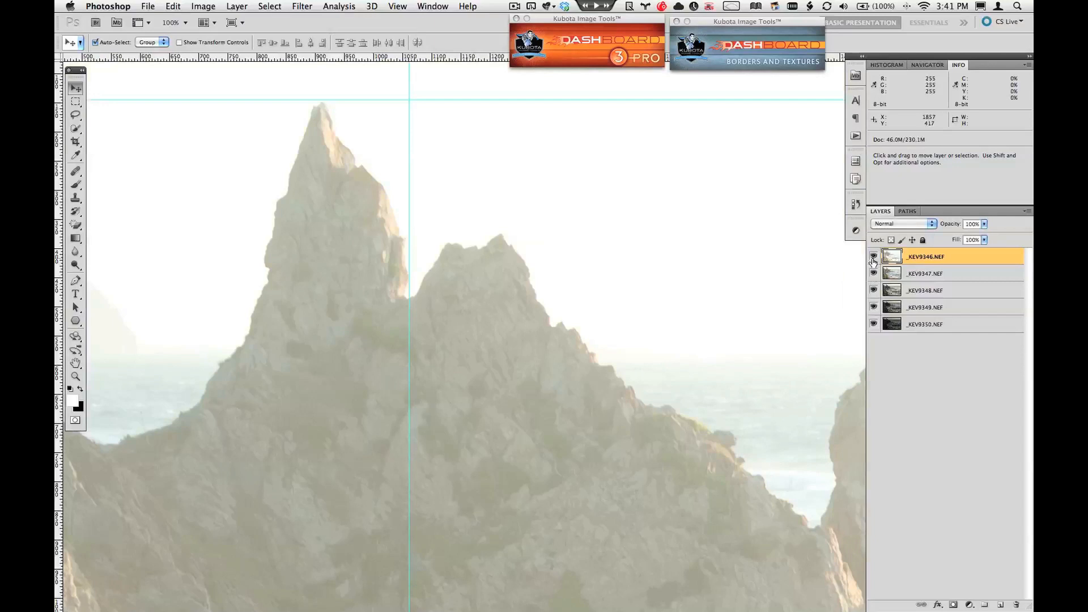
Step: Select all five exposure layers and align them with Auto-Align Layers using the Auto projection
left_click(173, 6)
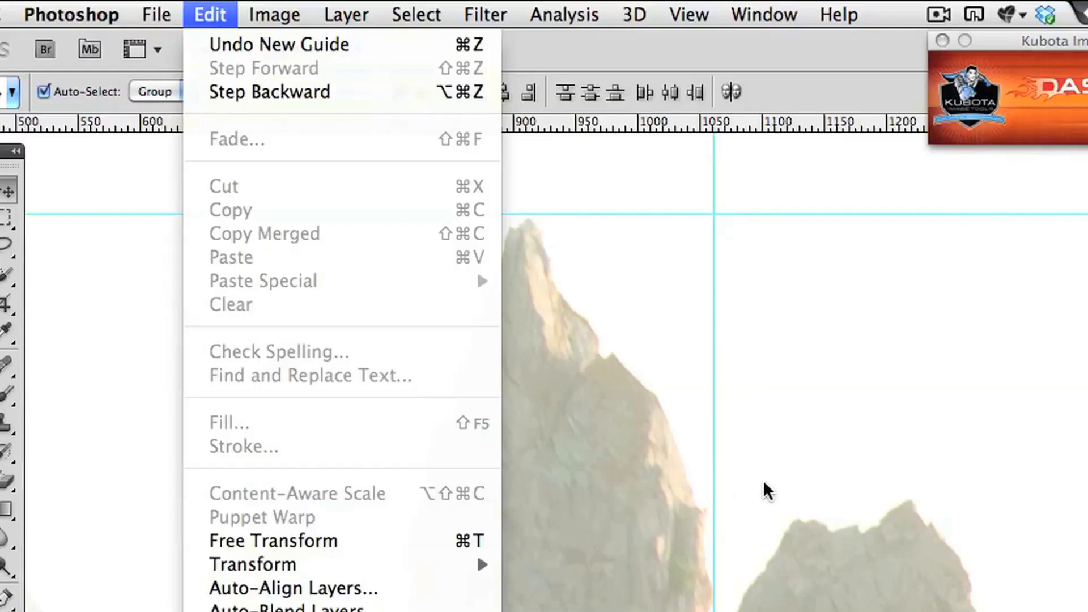
left_click(437, 220)
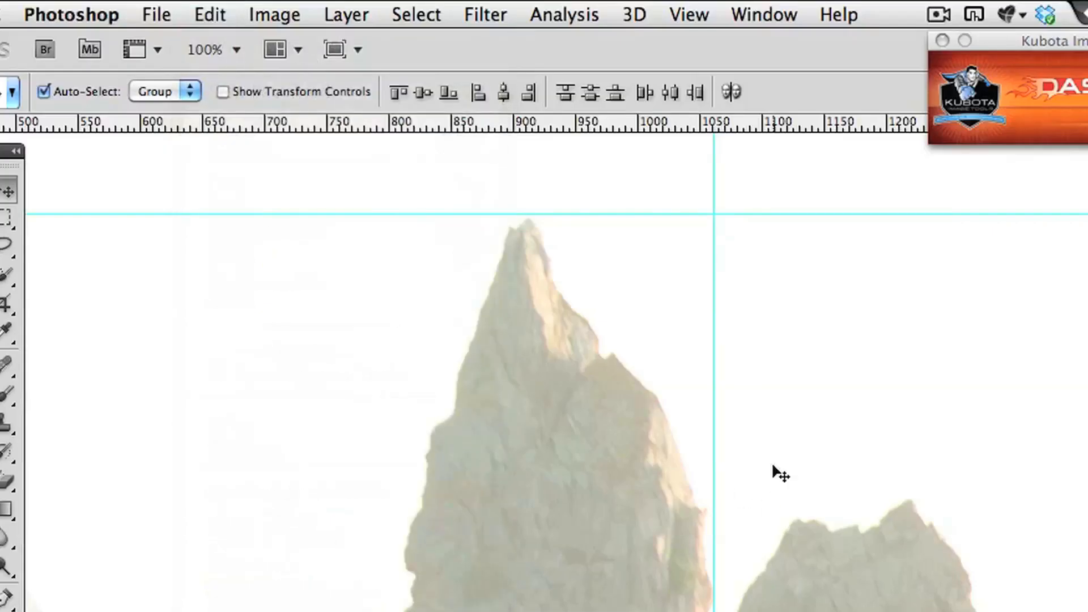
left_click(209, 17)
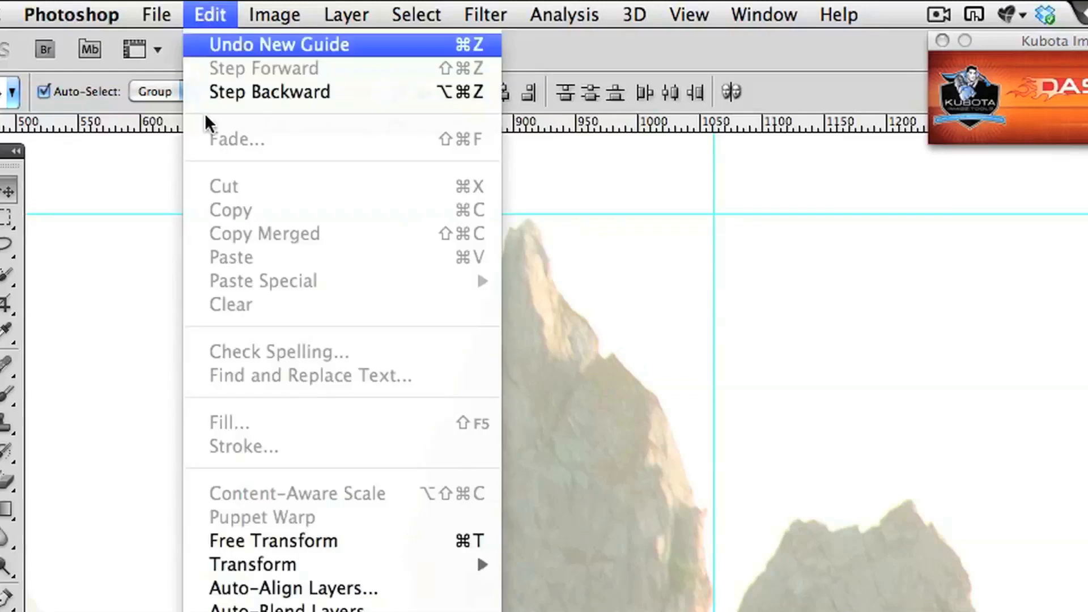
left_click(372, 586)
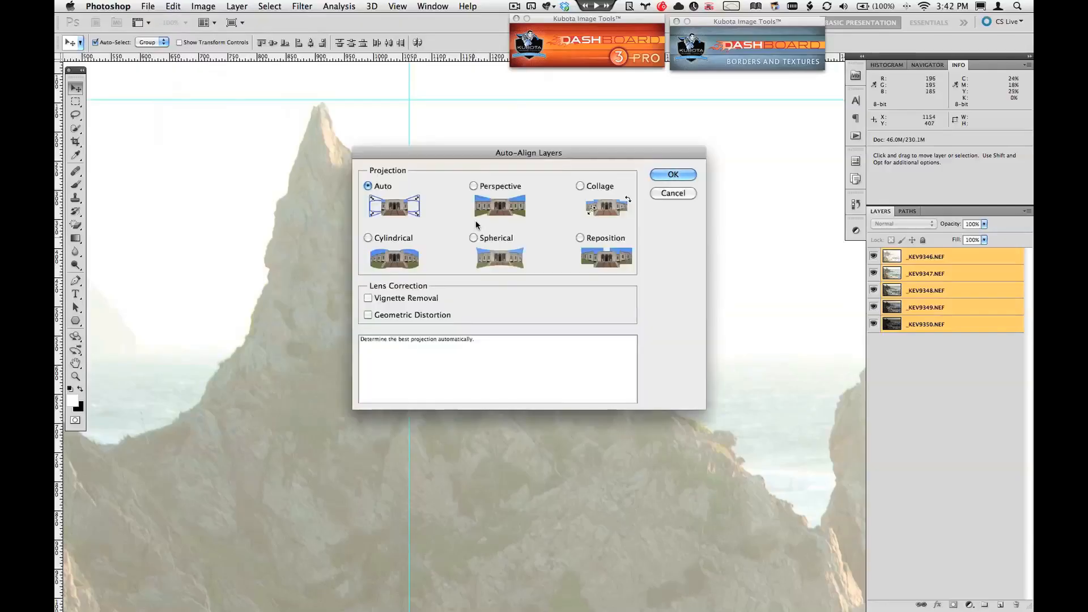
left_click(653, 176)
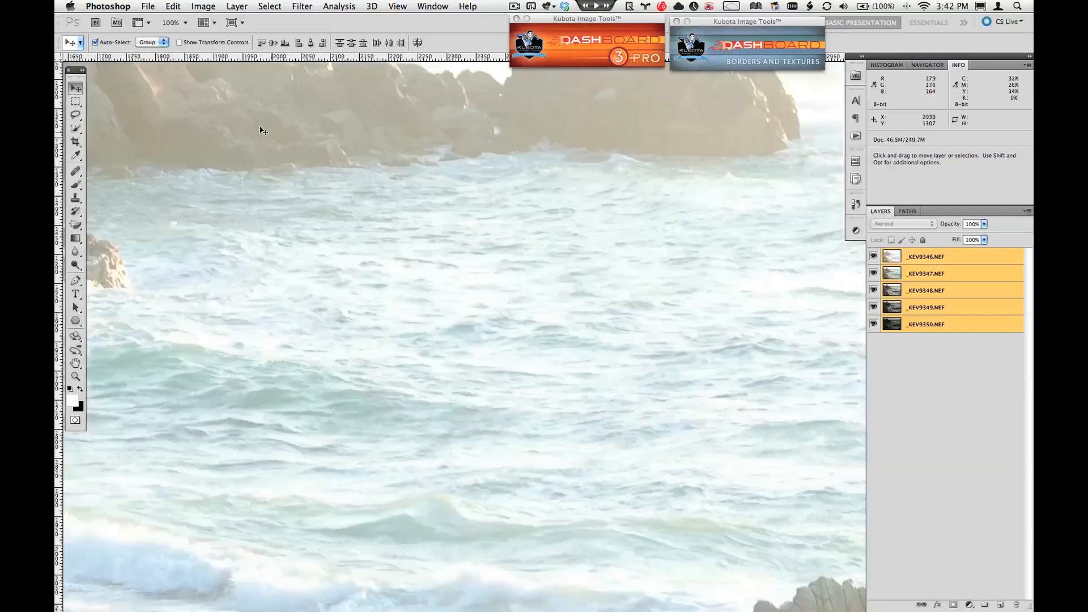
Step: Move the existing horizontal guide back to the tip of the tallest rock and the vertical guide to the notch beside it
key("space")
left_click_drag(257, 124, 573, 435)
mouse_move(340, 229)
left_mouse_down()
mouse_move(284, 194)
mouse_move(525, 427)
left_mouse_up()
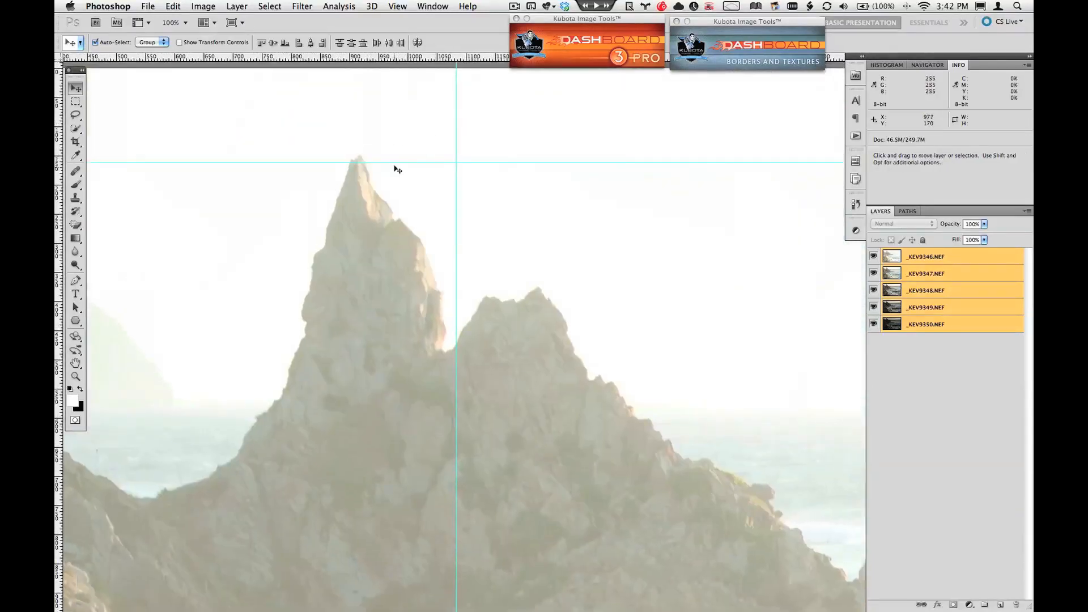
left_click_drag(393, 163, 393, 154)
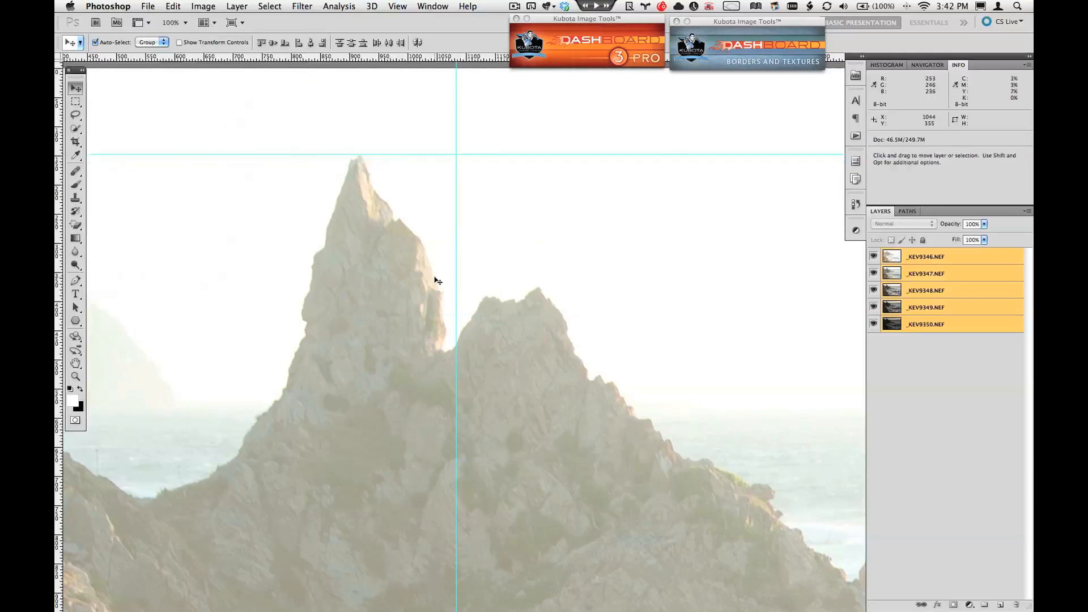
left_click_drag(455, 274, 448, 274)
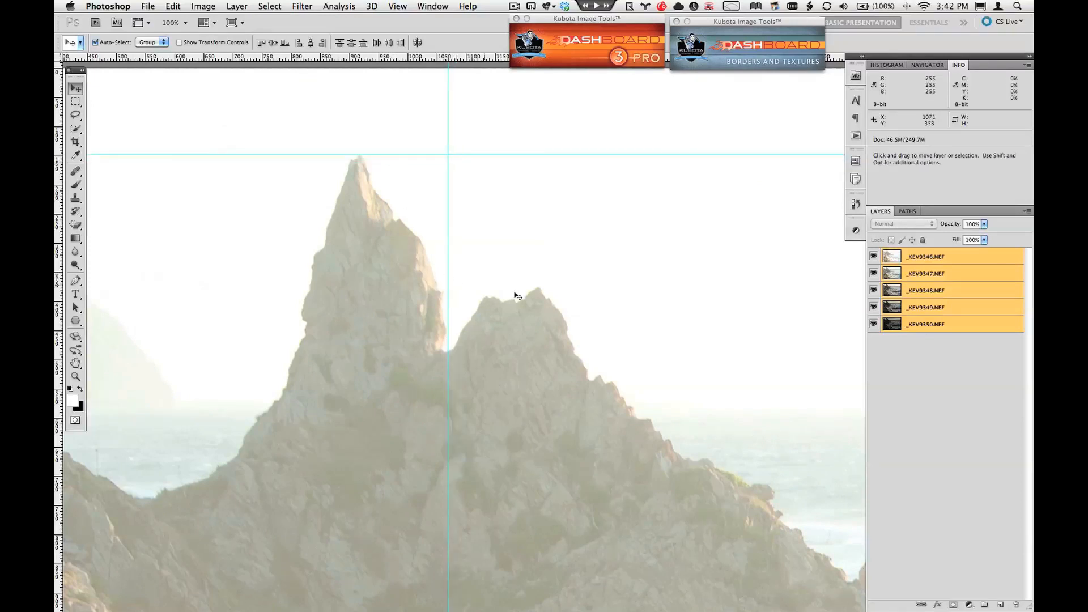
Step: Check the aligned layers against the guides by hiding the upper four exposures one at a time, and show them all again
left_click(874, 257)
left_click(874, 258)
left_click(874, 257)
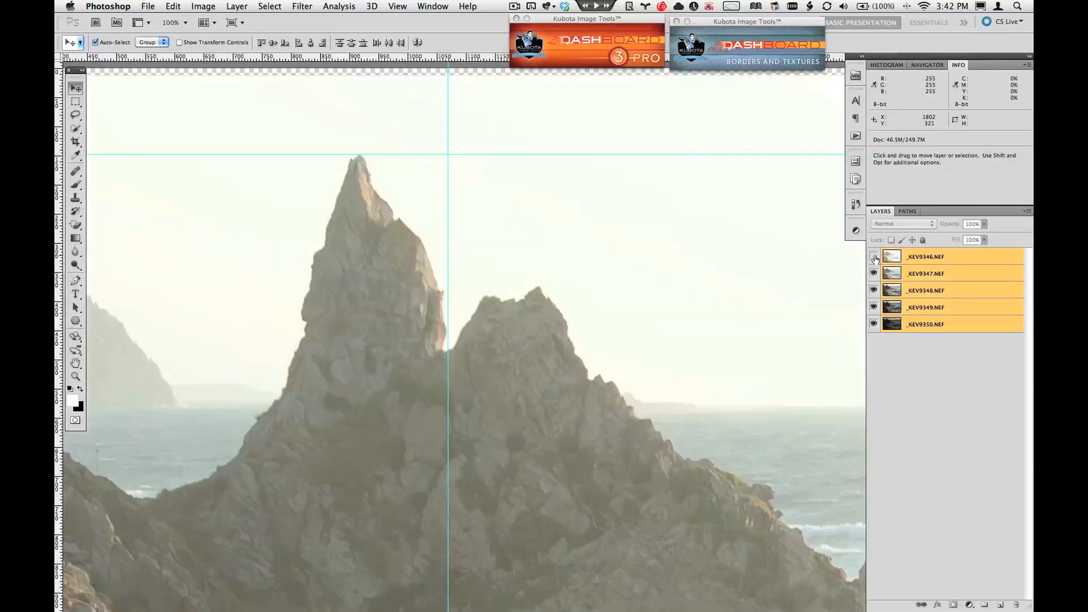
left_click(874, 273)
left_click(873, 291)
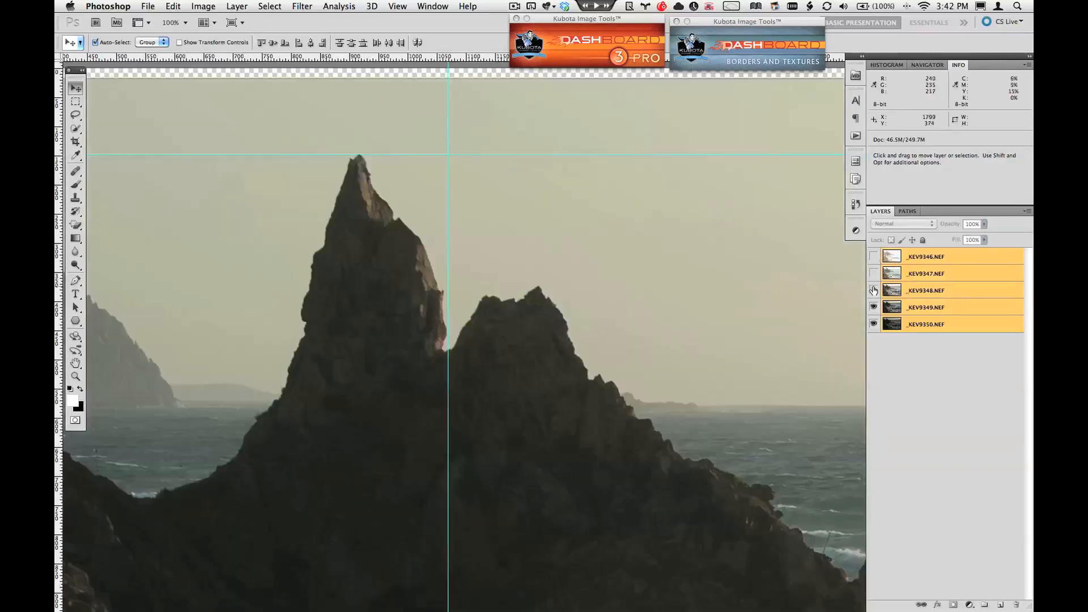
left_click(874, 307)
left_click(873, 307)
left_click(874, 290)
left_click(874, 274)
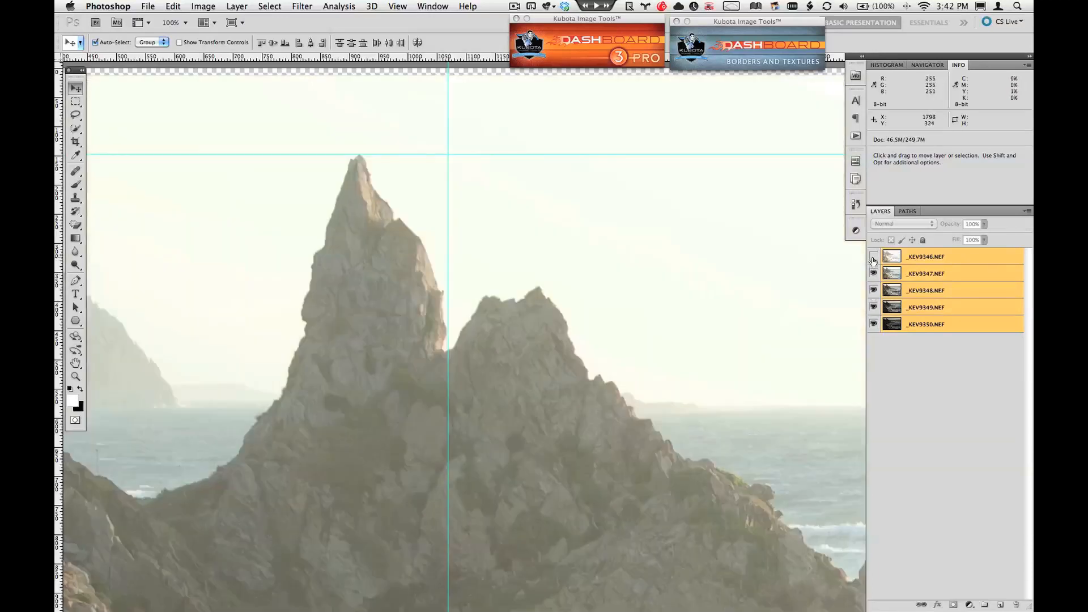
left_click(874, 257)
Step: Select the whole canvas and shrink the selection evenly about its centre to about 99% with Transform Selection, excluding the uneven edges
key("super+minus")
key("super+minus")
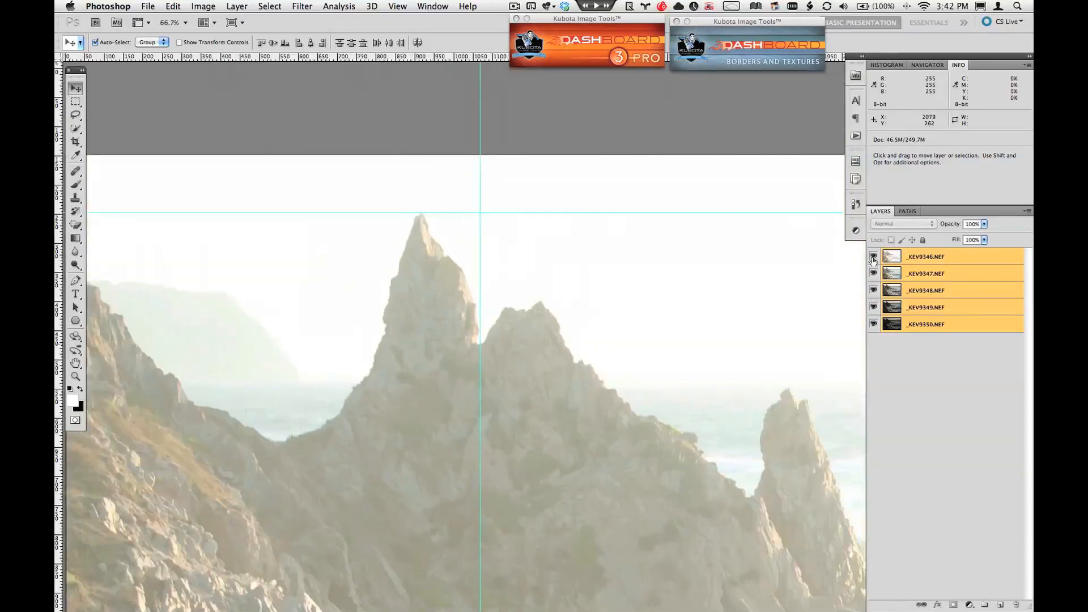
left_click_drag(741, 377, 678, 292)
key("super+minus")
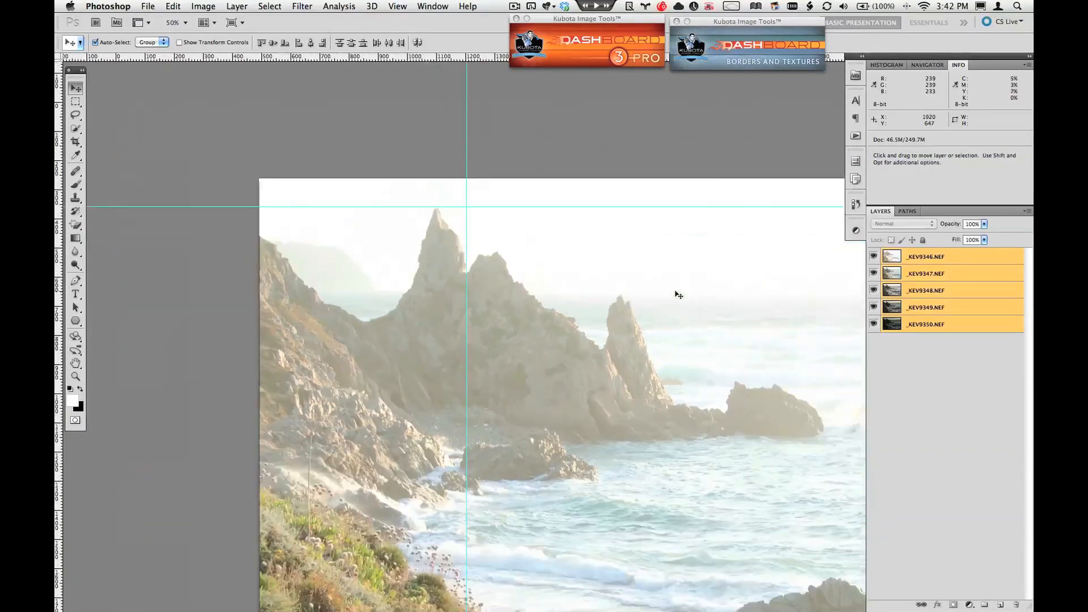
left_click_drag(657, 281, 600, 230)
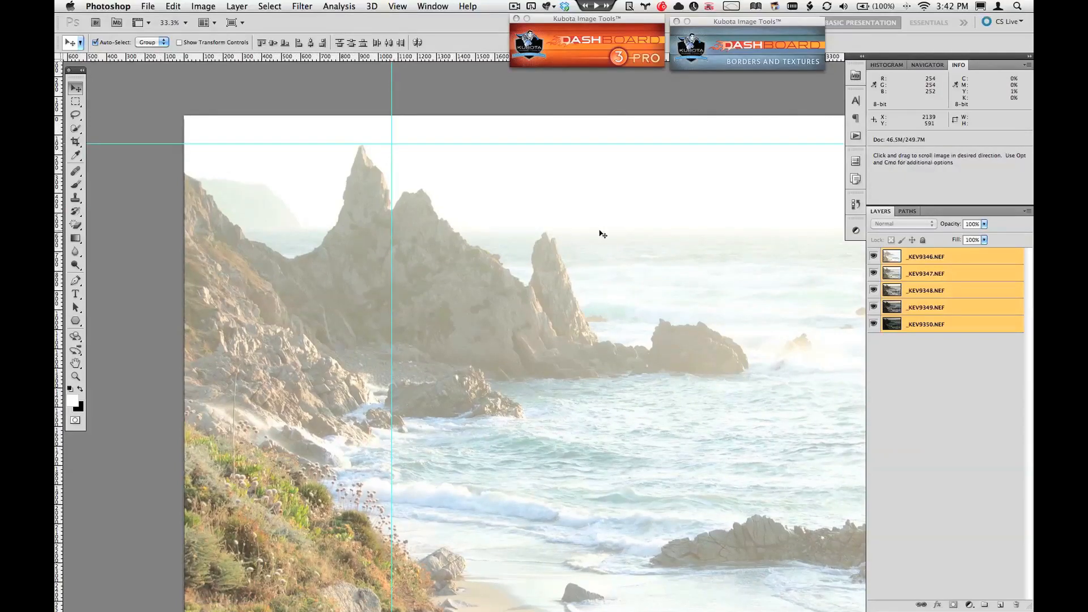
key("super+0")
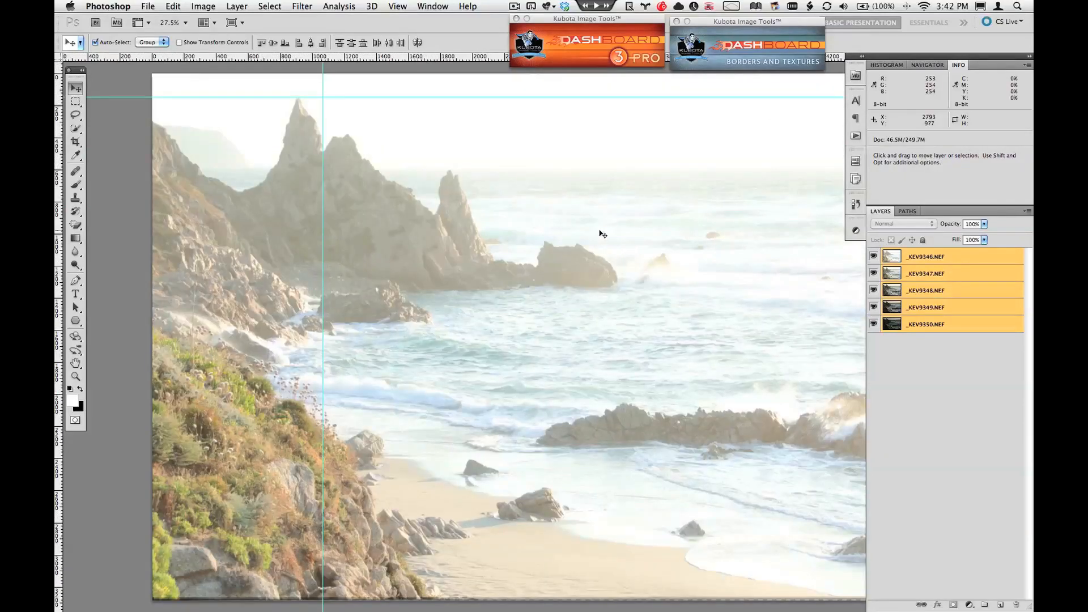
key("super+minus")
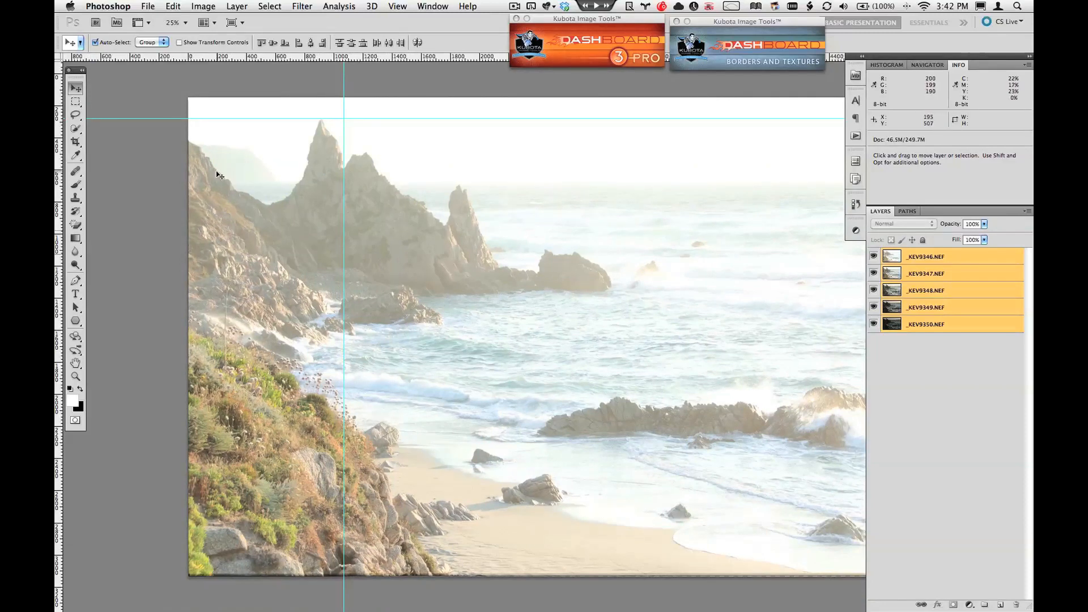
key("super+a")
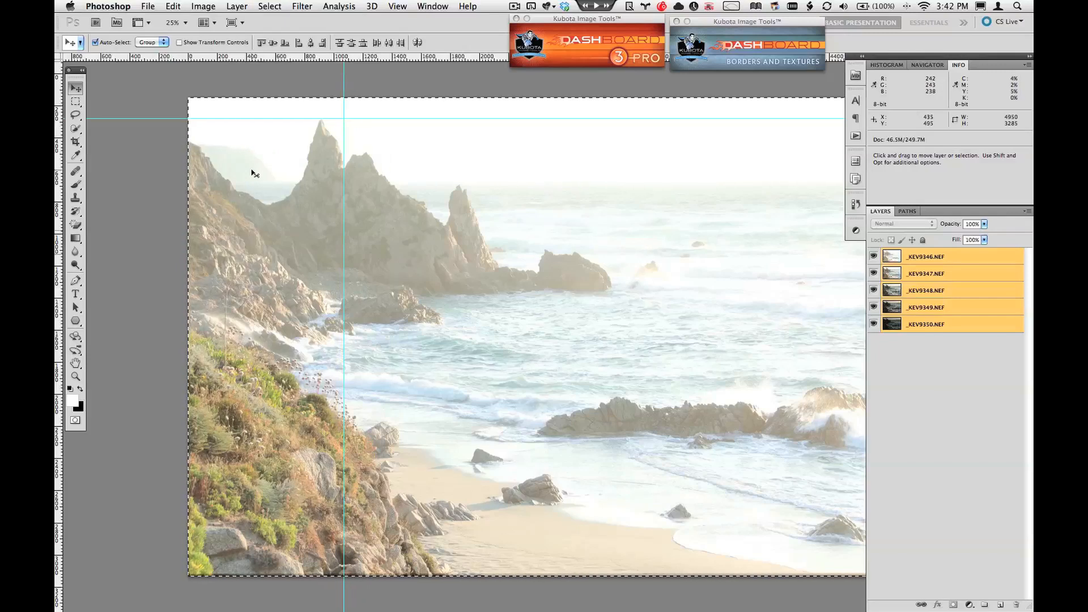
left_click(270, 7)
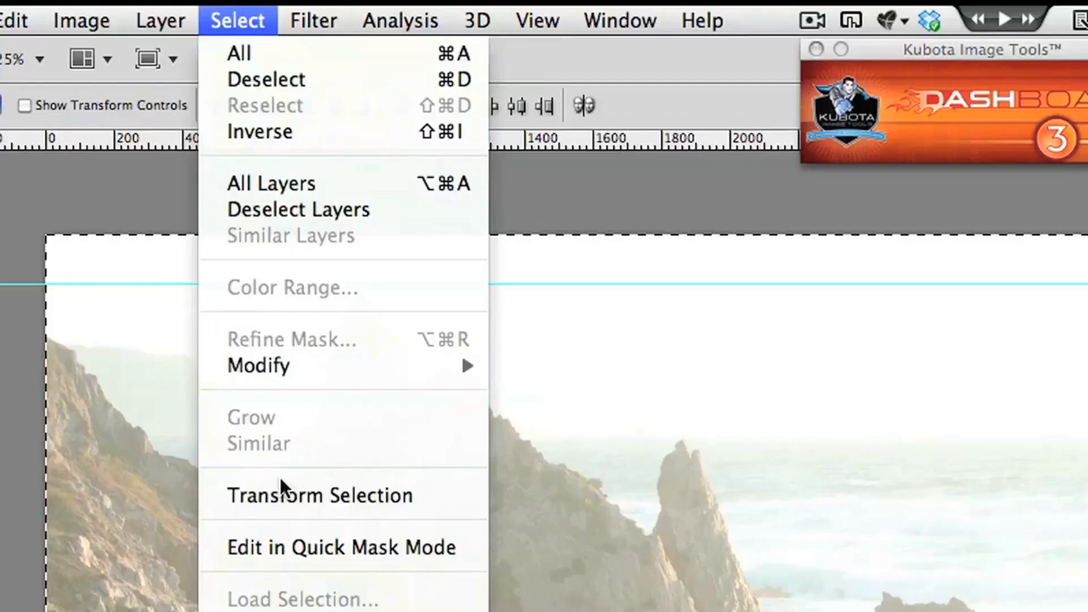
left_click(284, 499)
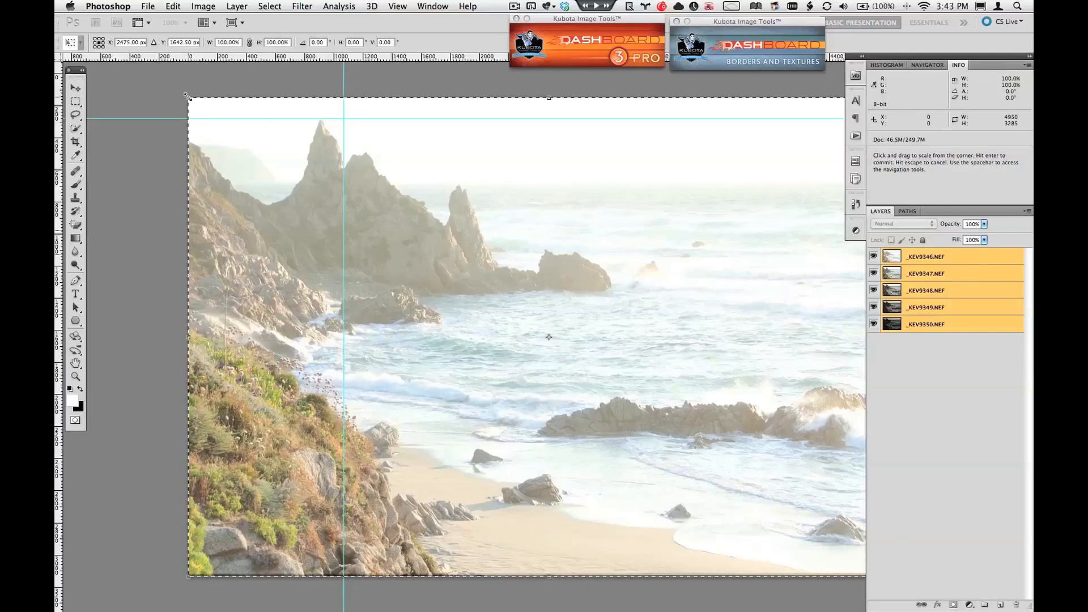
left_click_drag(189, 98, 192, 101)
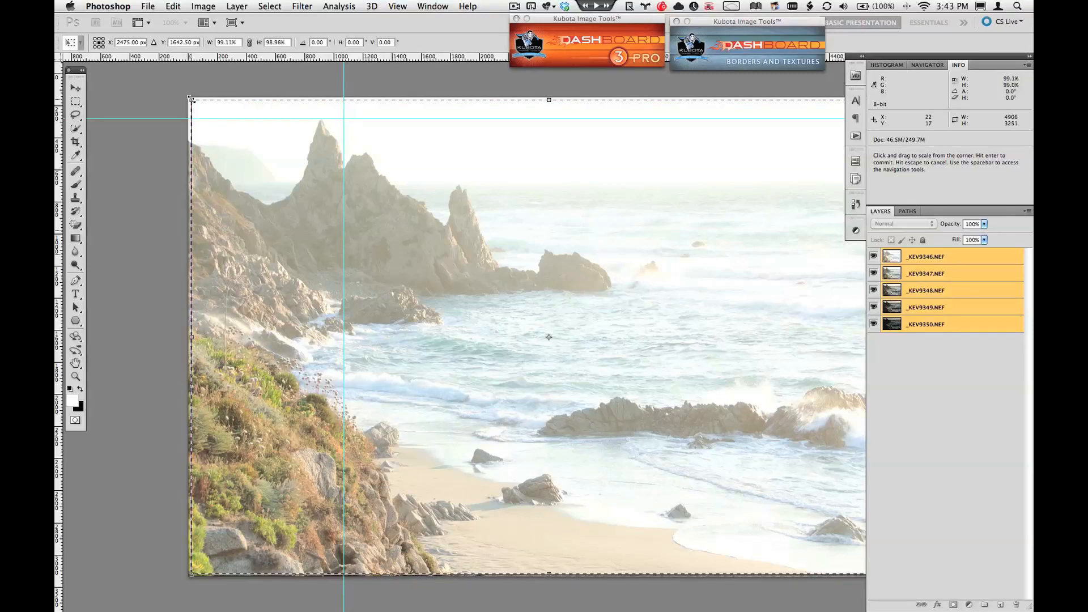
key("Return")
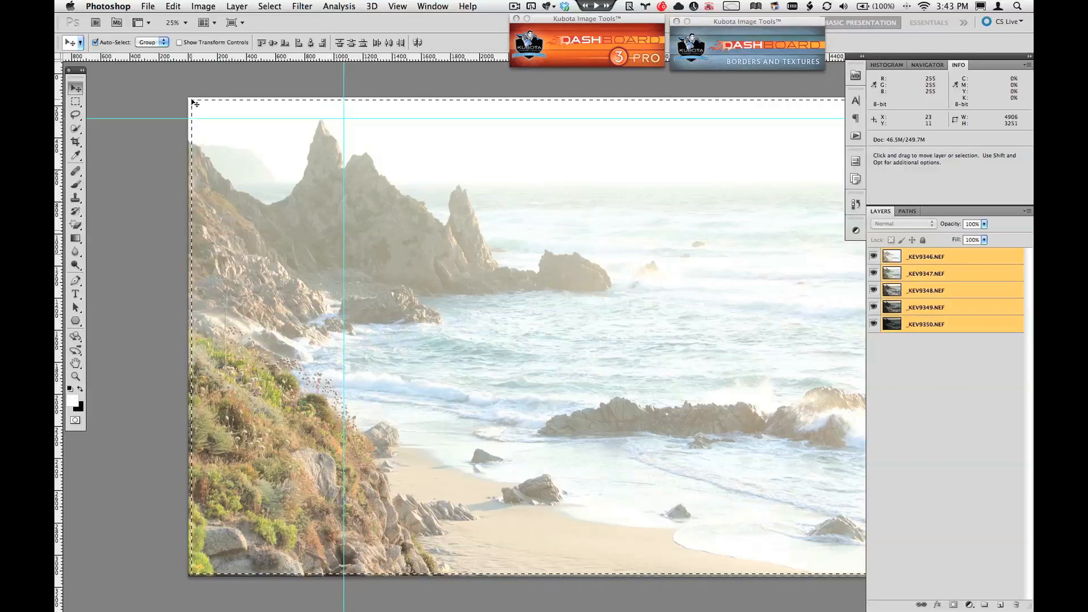
Step: Check the selection along the image edges, crop the document to it, and deselect
key("space")
left_click_drag(525, 232, 331, 217)
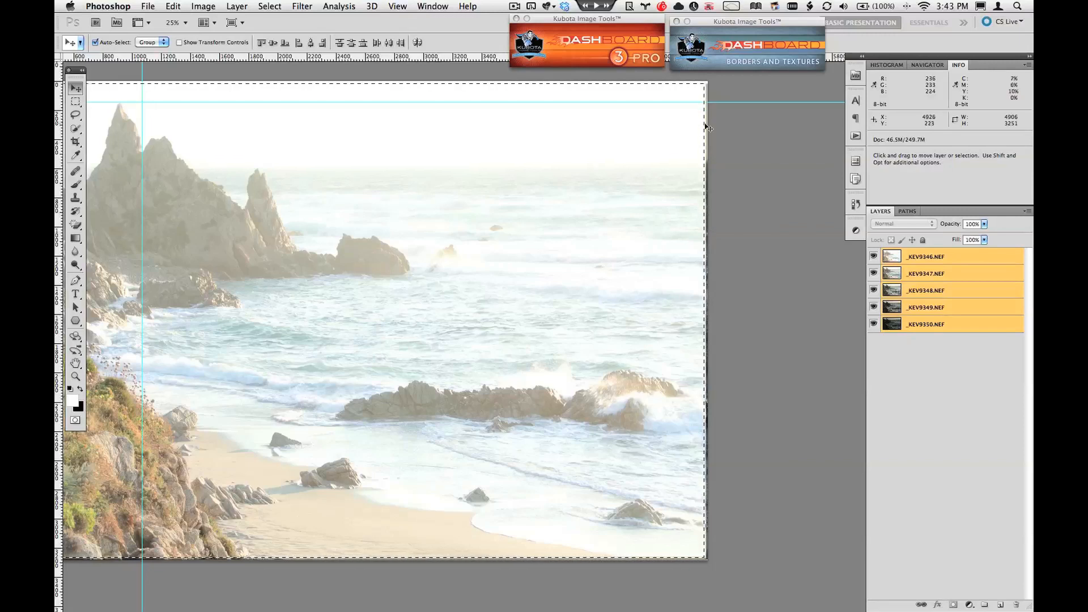
key("space")
left_click_drag(524, 197, 651, 204)
key("super+a")
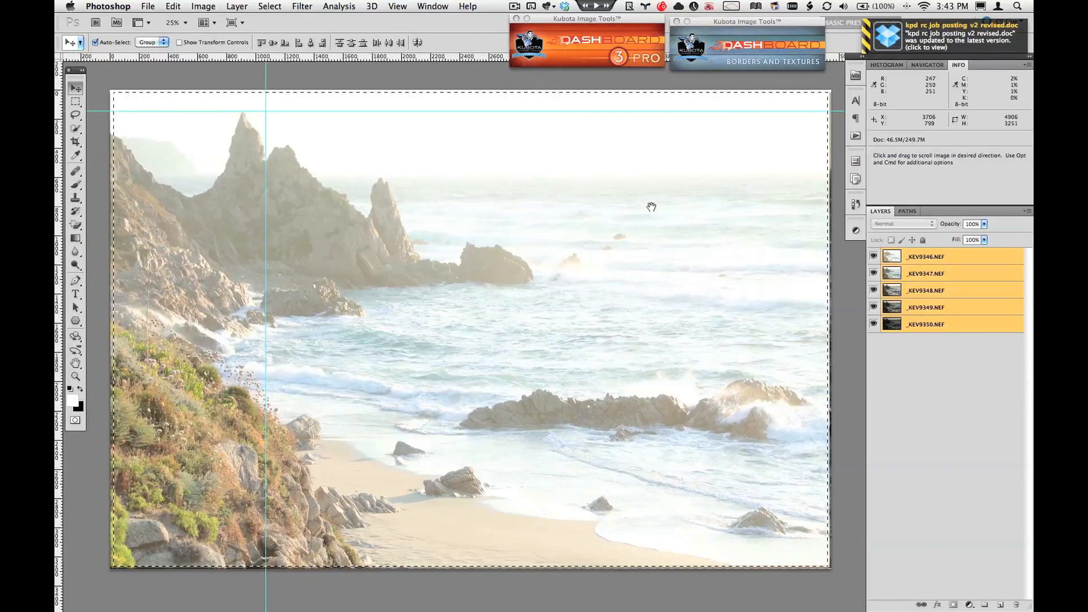
left_click(203, 6)
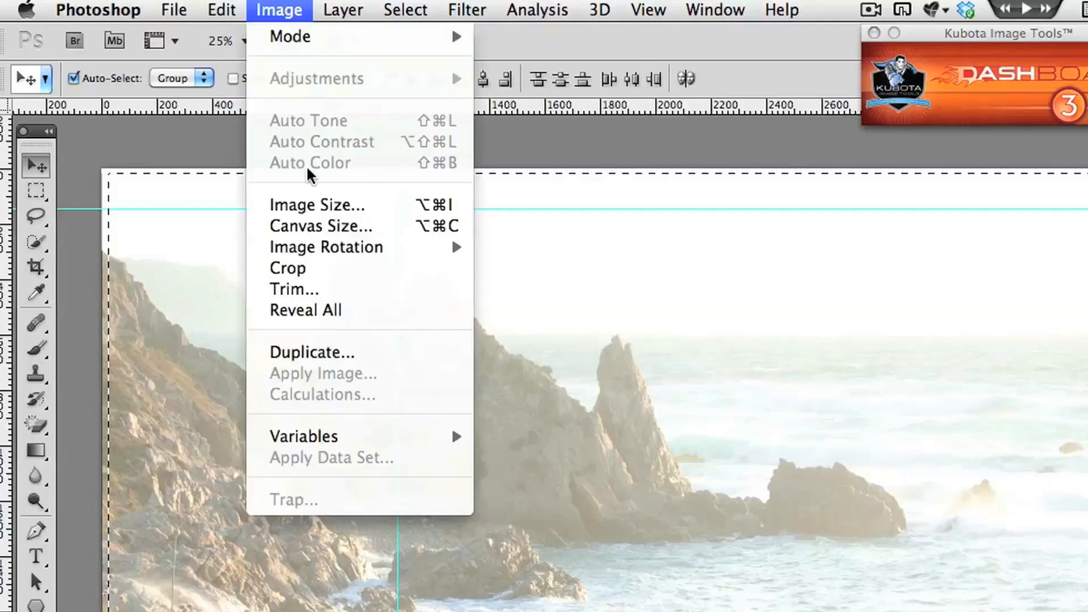
left_click(321, 268)
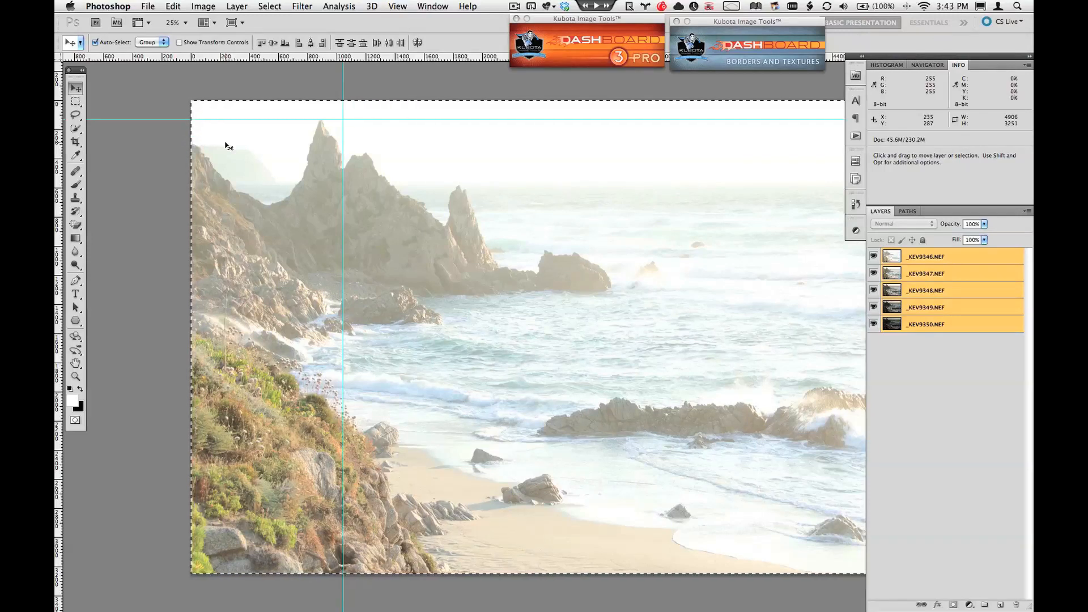
key("super+d")
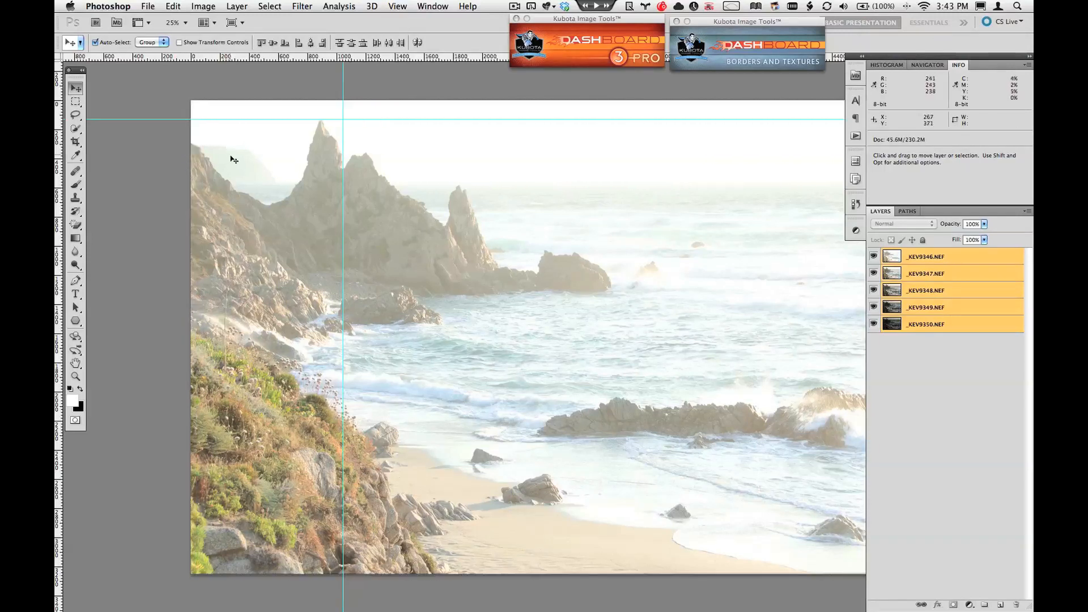
Step: Start Export Layers to Files and set its destination to a new folder named "HDR ready to go" inside the Framed folder
left_click(148, 7)
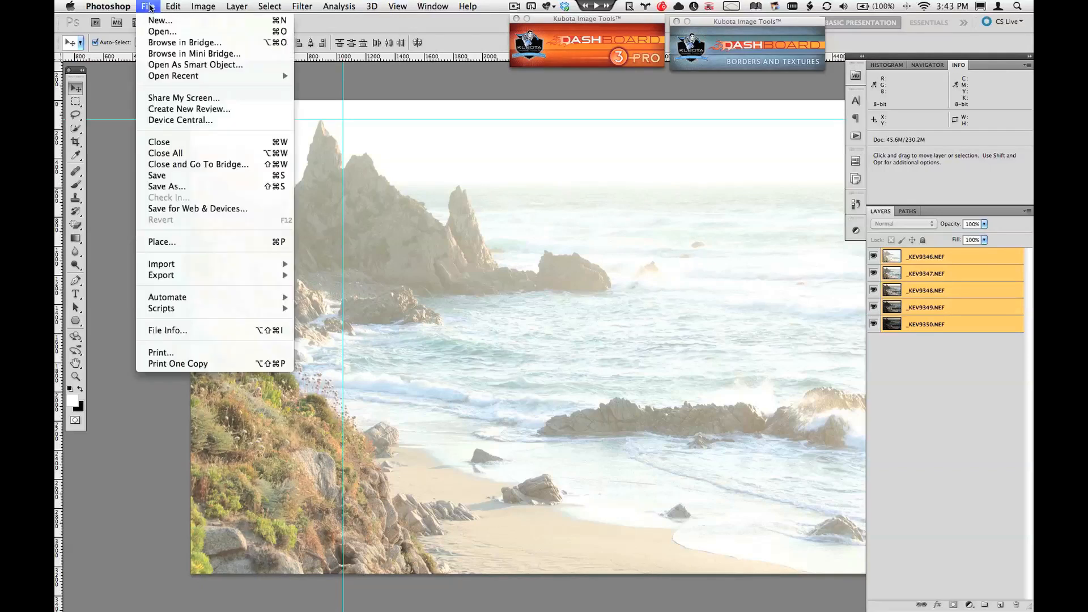
mouse_move(172, 313)
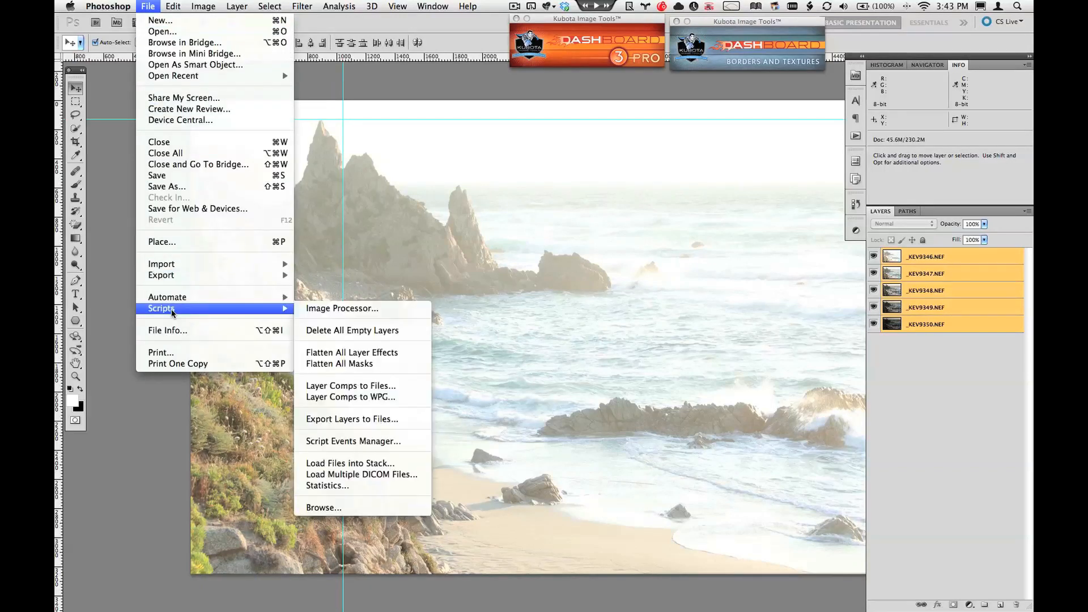
left_click(405, 420)
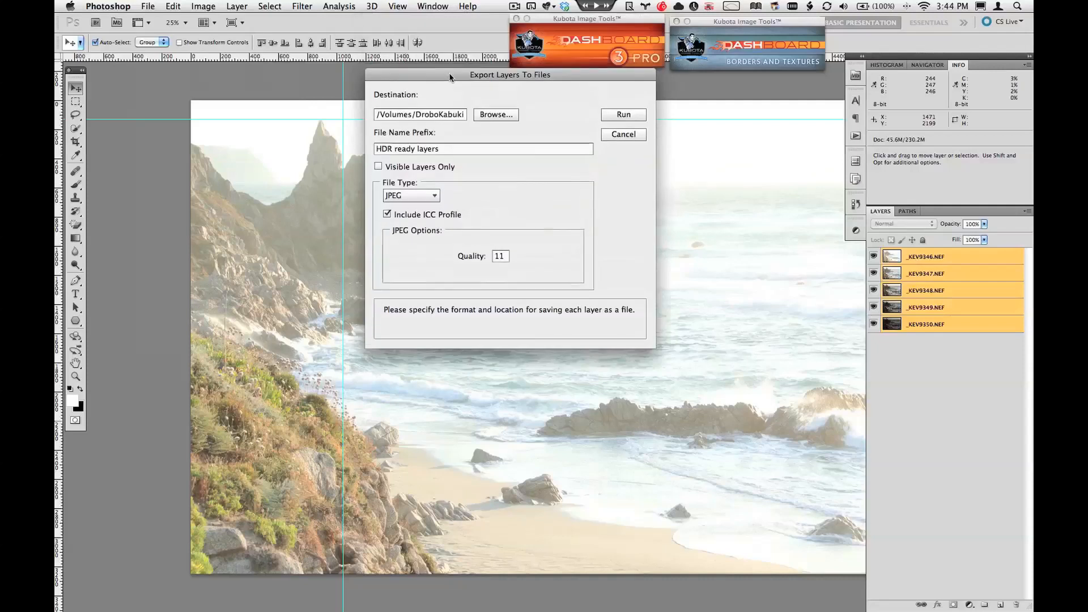
left_click(494, 213)
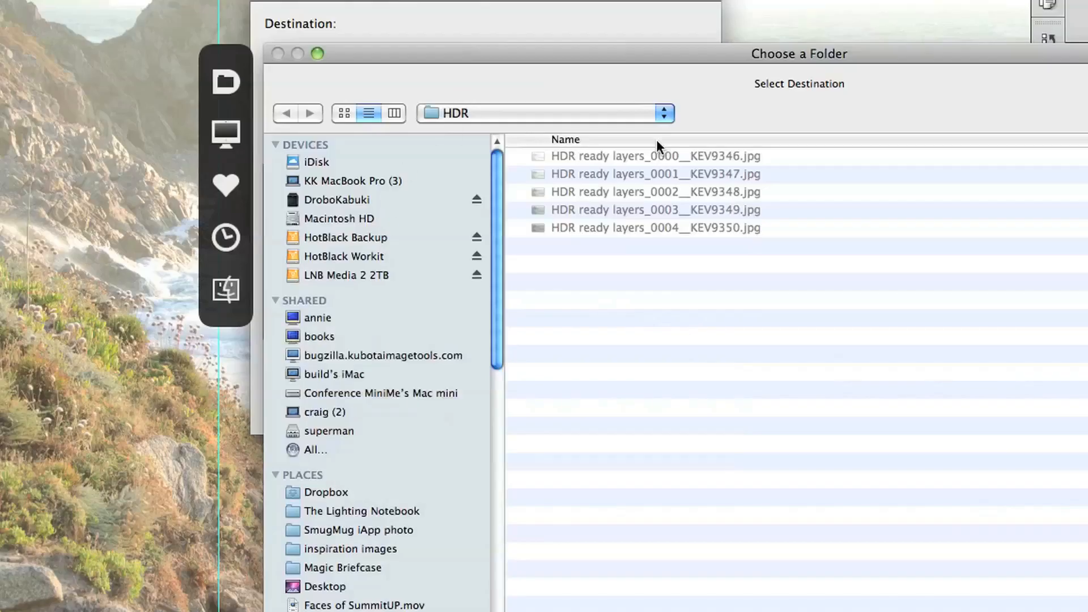
left_click(636, 113)
left_click(620, 132)
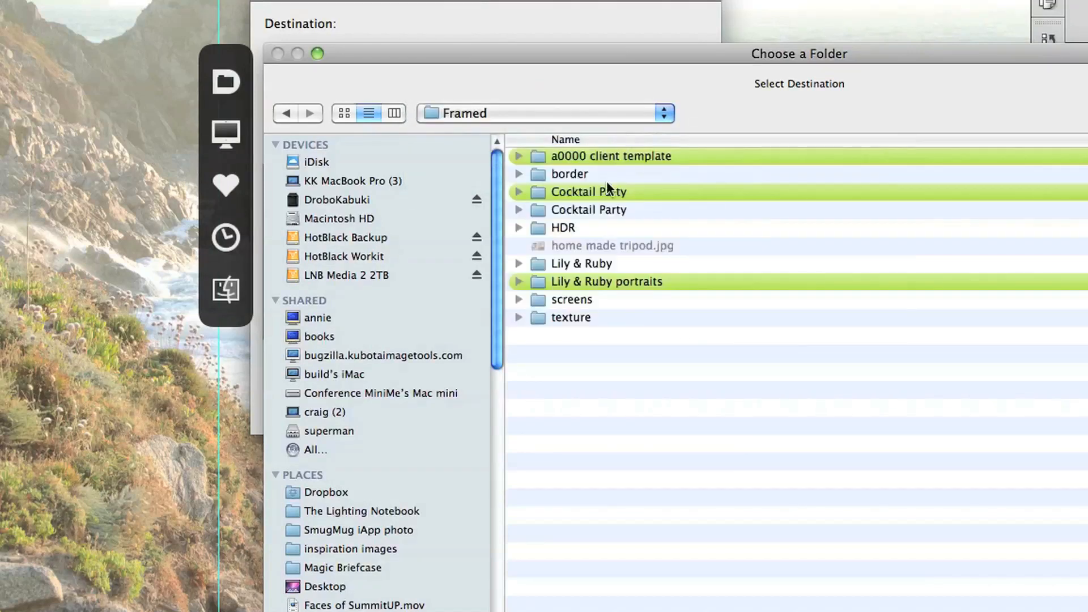
key("super+shift+n")
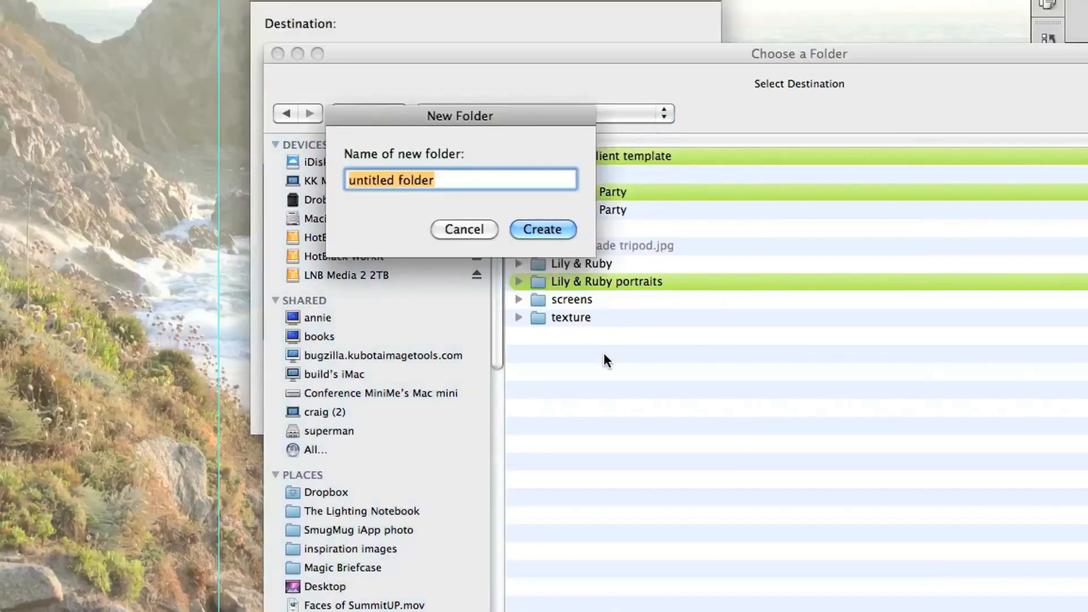
type("HDR ready to go")
key("Return")
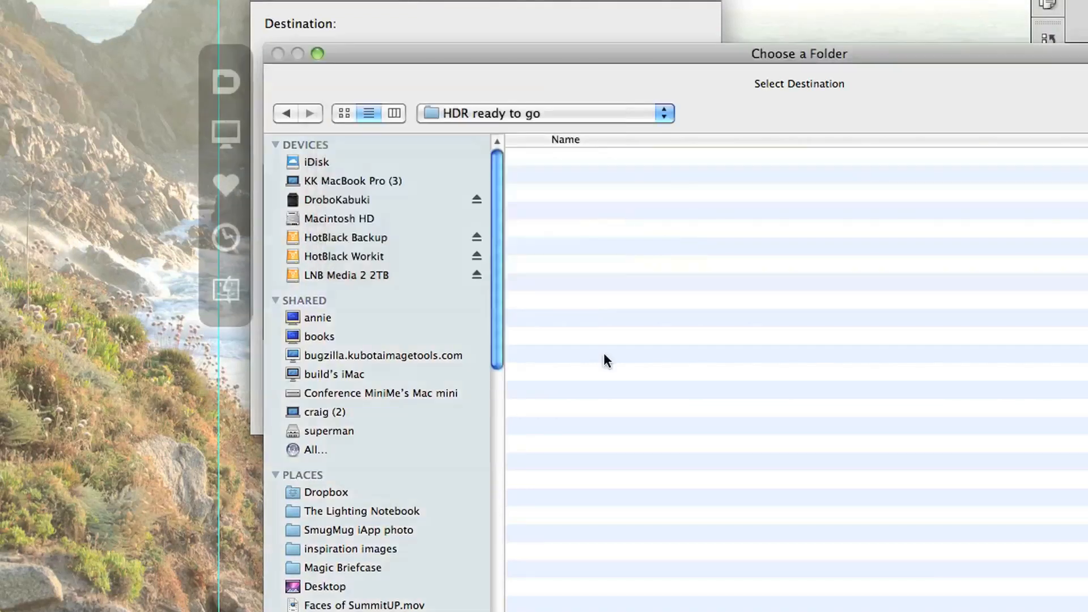
key("Return")
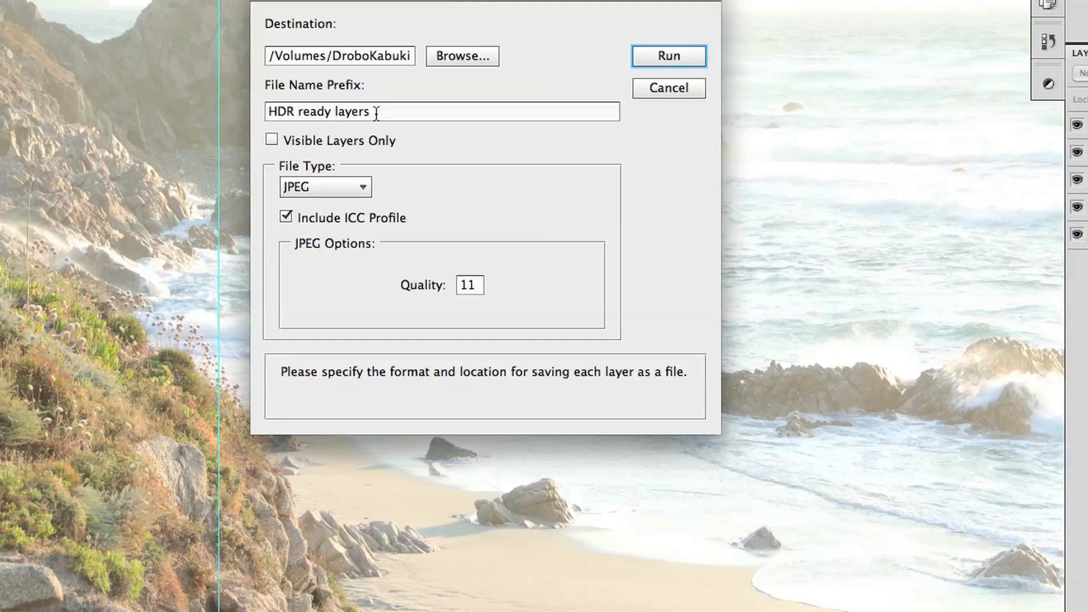
Step: Keep JPEG as the file type and export every layer to its own file with the prefix "HDR ready layers"
left_click(349, 190)
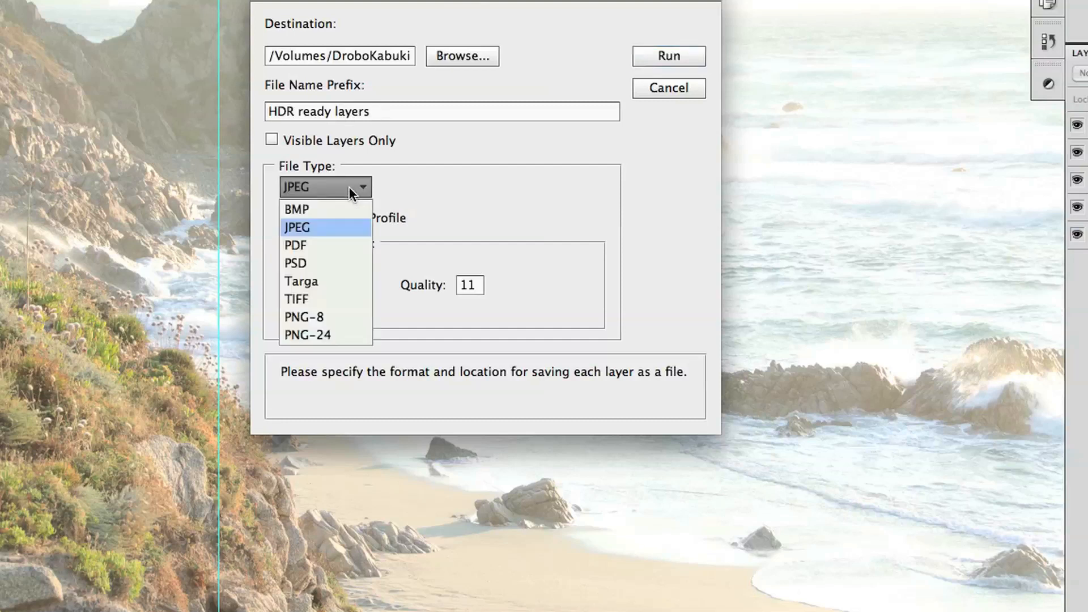
left_click(400, 185)
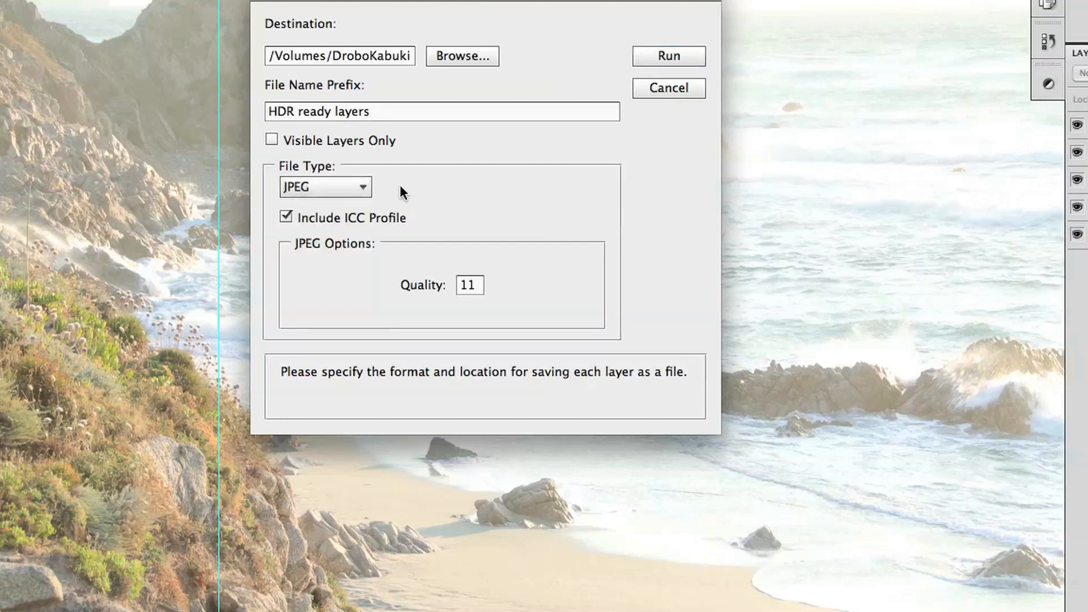
left_click(646, 62)
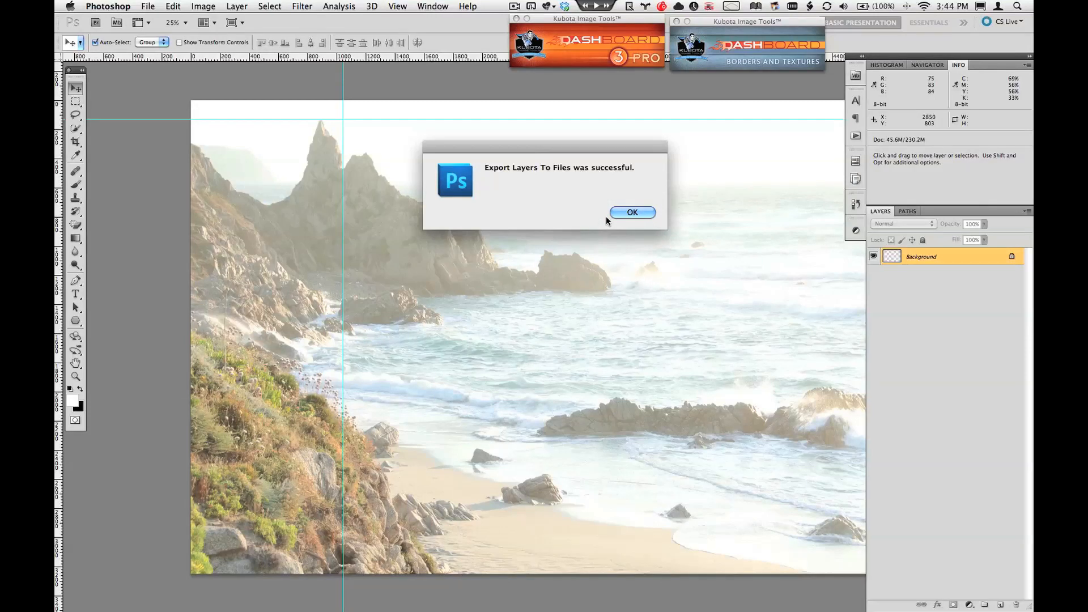
left_click(643, 212)
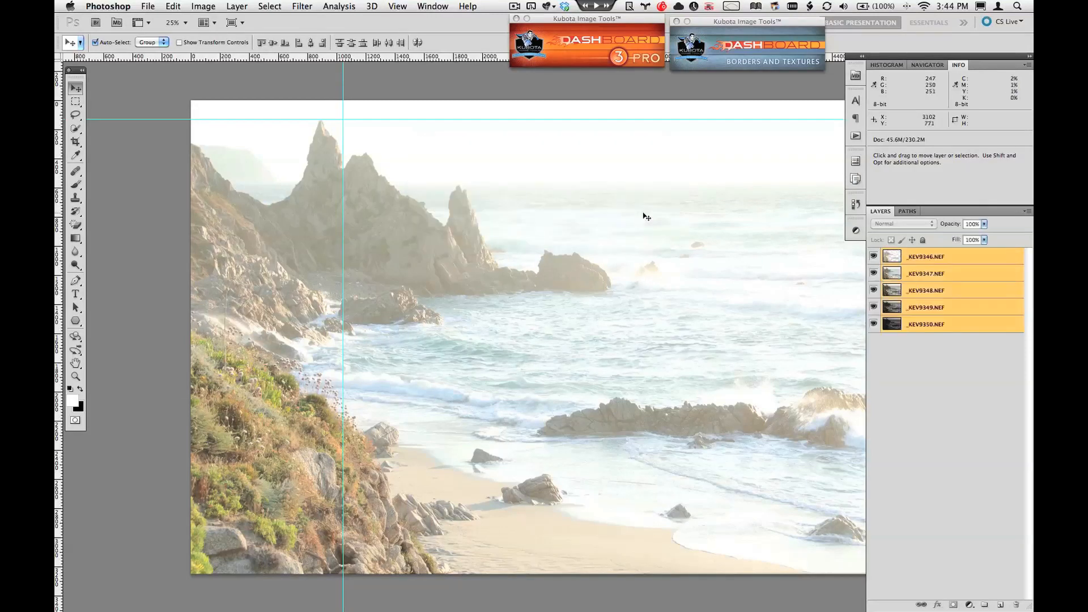
Step: Switch to Finder and widen the file column of the "HDR ready to go" folder to read the exported JPEG names in full
key("super+Tab")
key("super+Tab")
key("super+Tab")
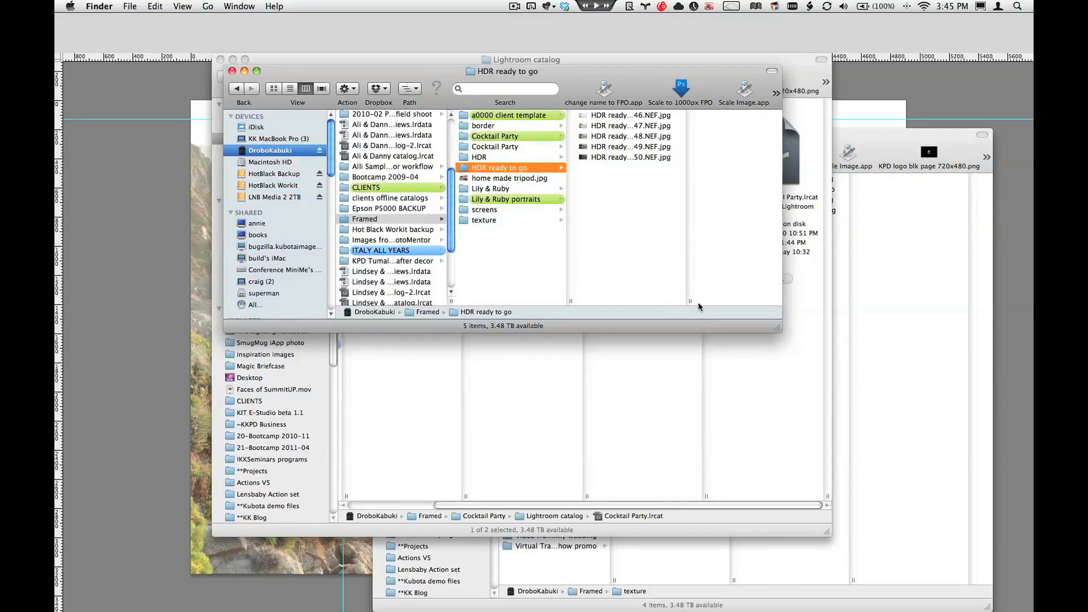
left_click_drag(691, 303, 749, 300)
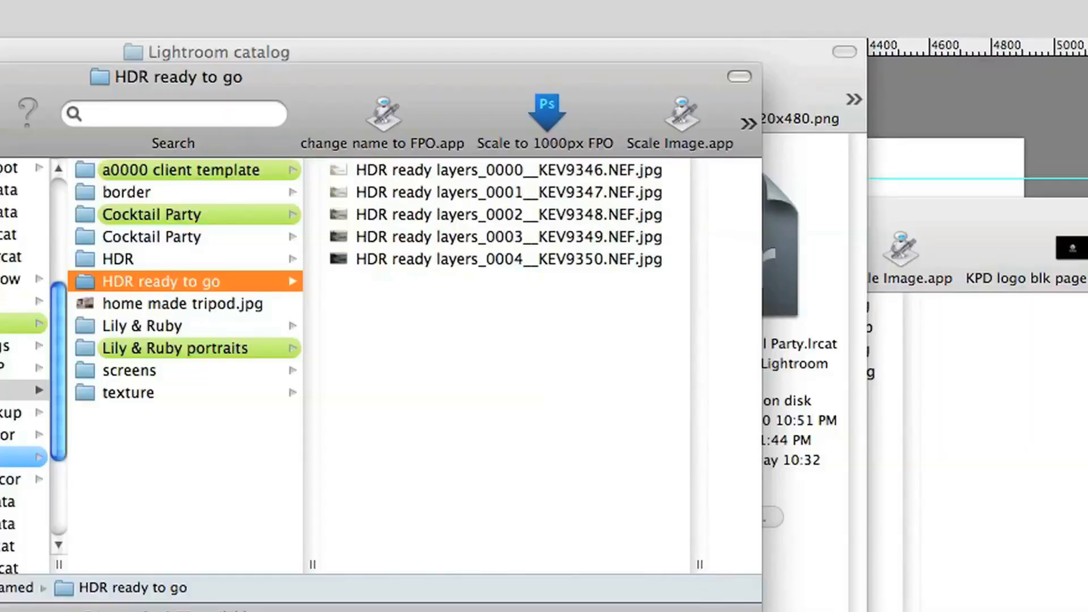
left_click_drag(757, 611, 960, 611)
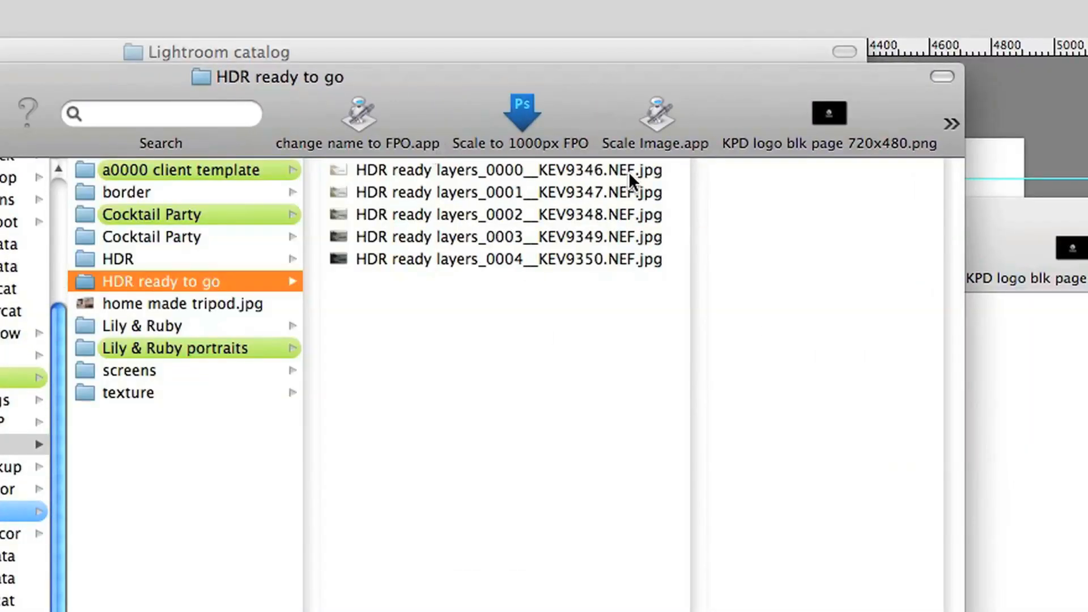
left_click_drag(700, 611, 718, 611)
key("space")
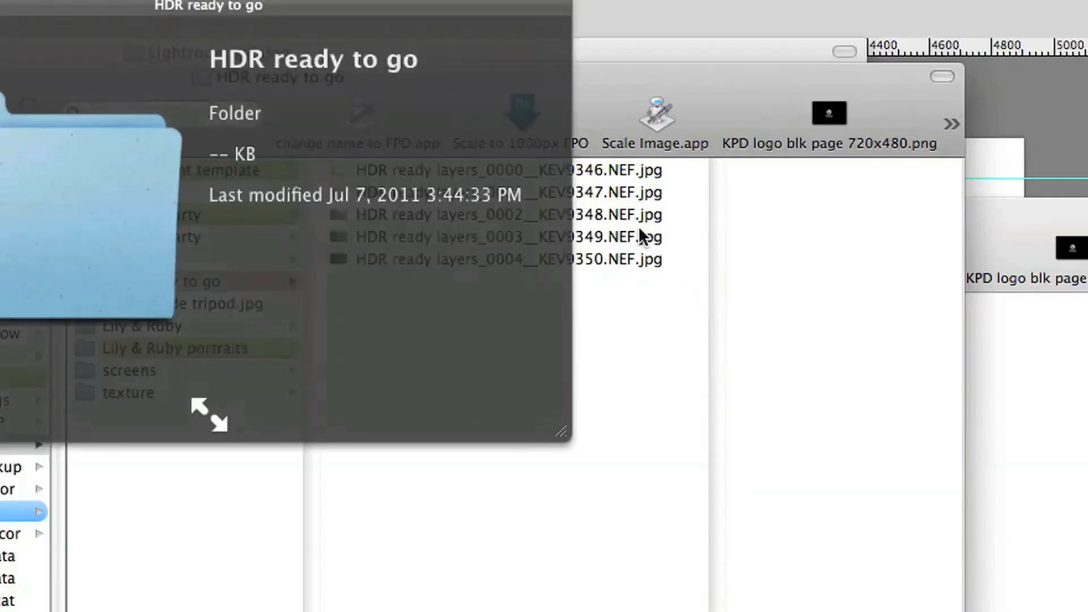
key("space")
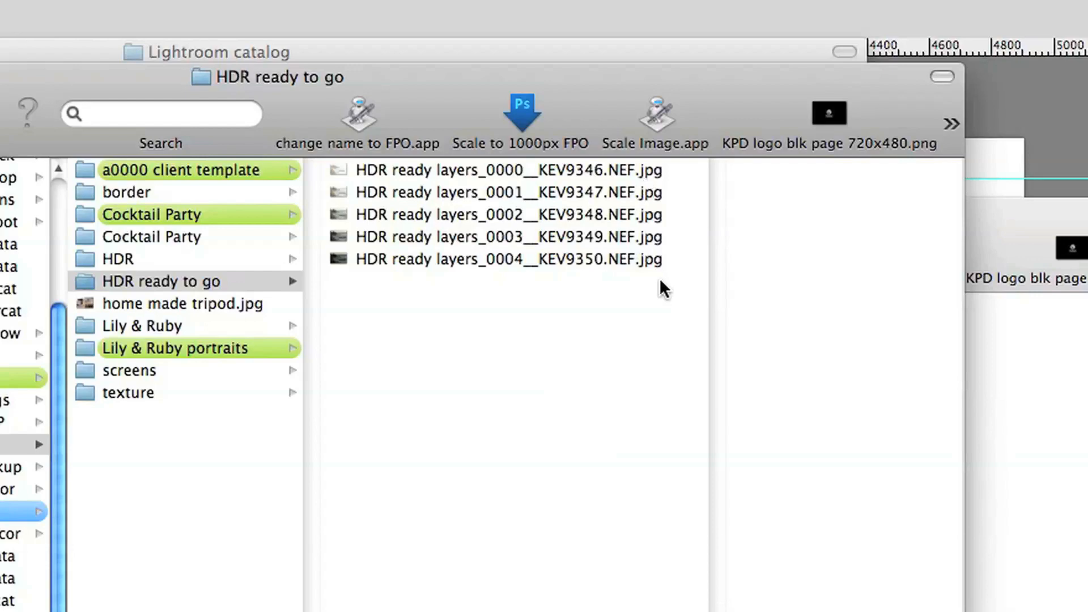
Step: Select all five exported JPEGs and batch-remove "NEF." from their names with A Better Finder Rename, then quit it
left_click_drag(666, 289, 574, 174)
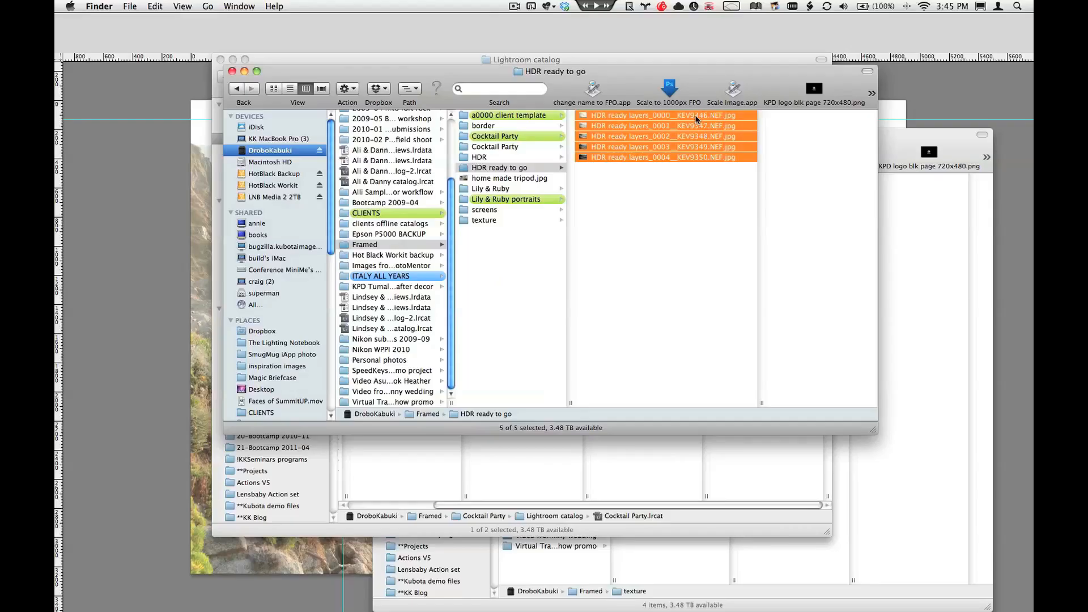
right_click(574, 174)
mouse_move(723, 314)
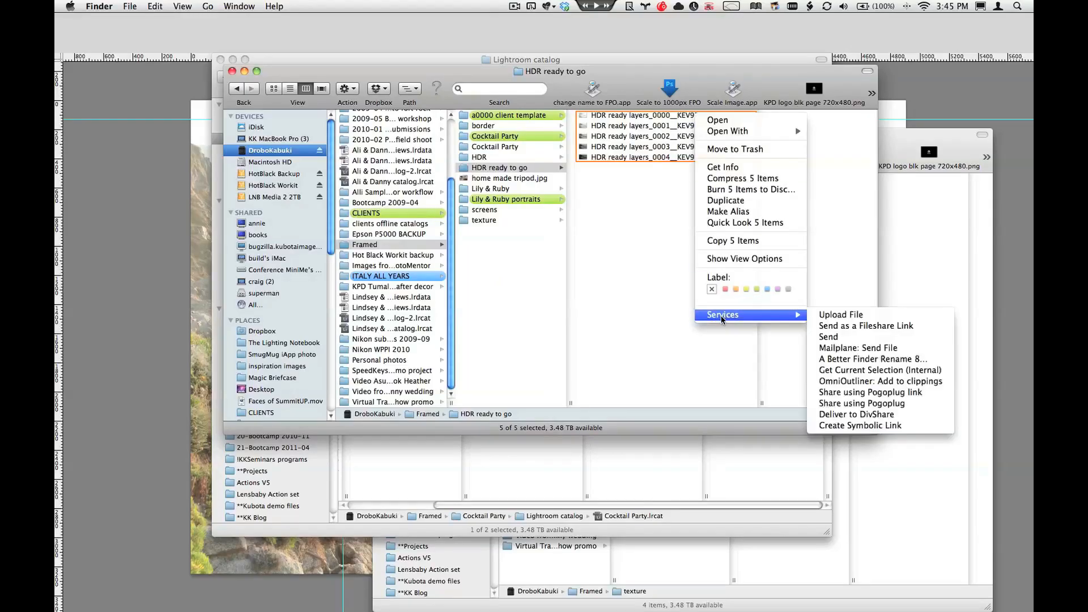
left_click(655, 377)
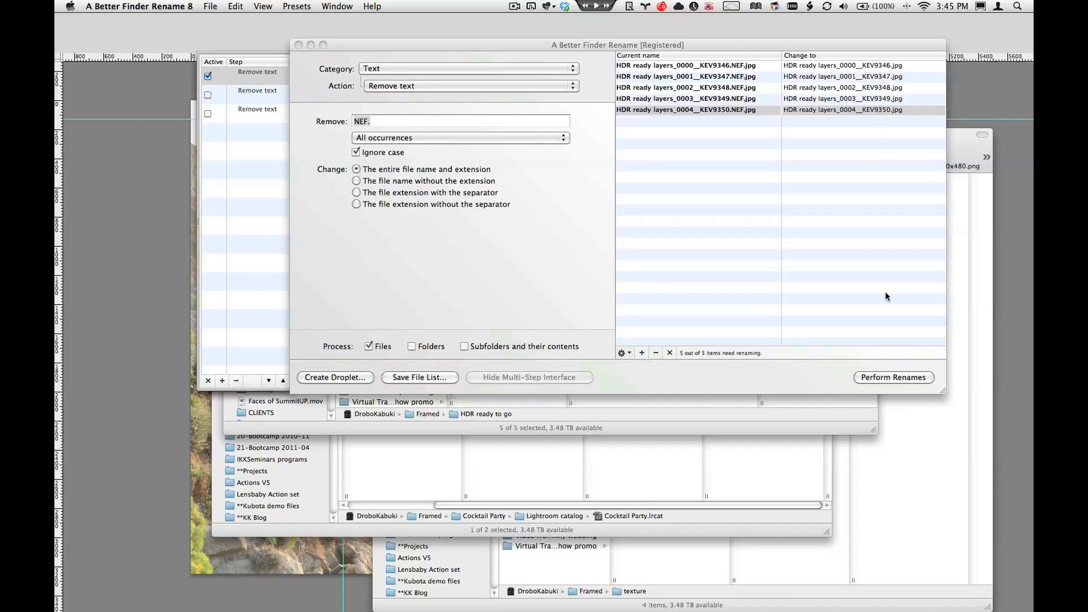
left_click(891, 378)
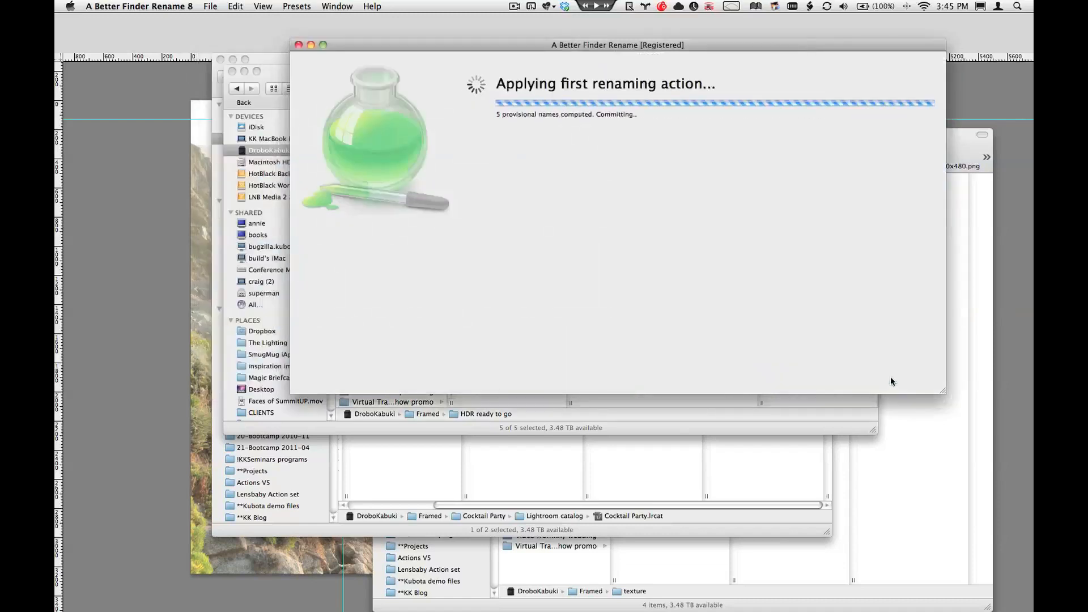
left_click(782, 238)
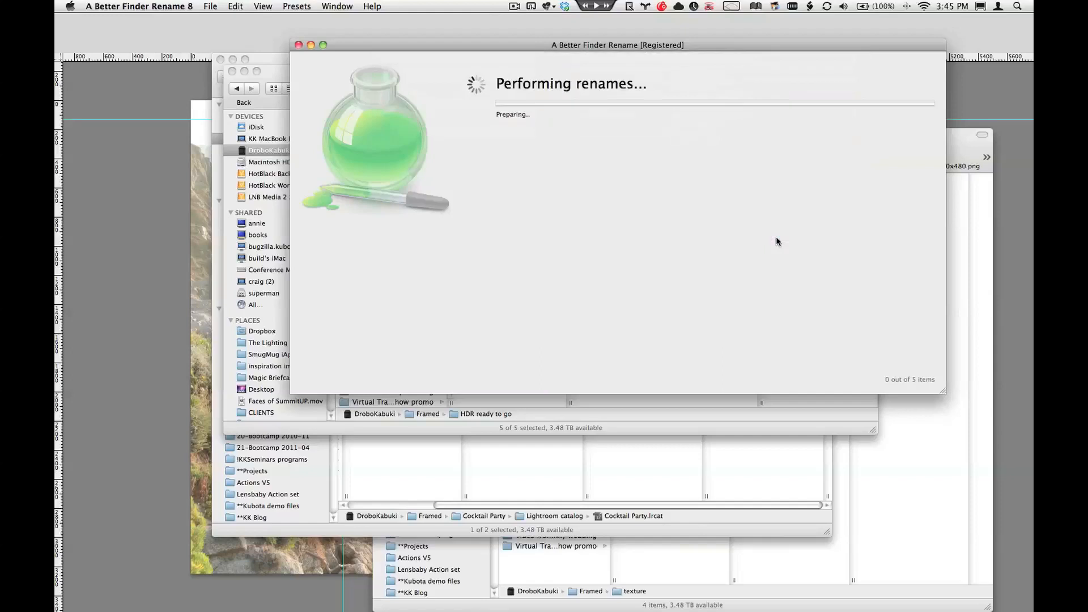
left_click(632, 213)
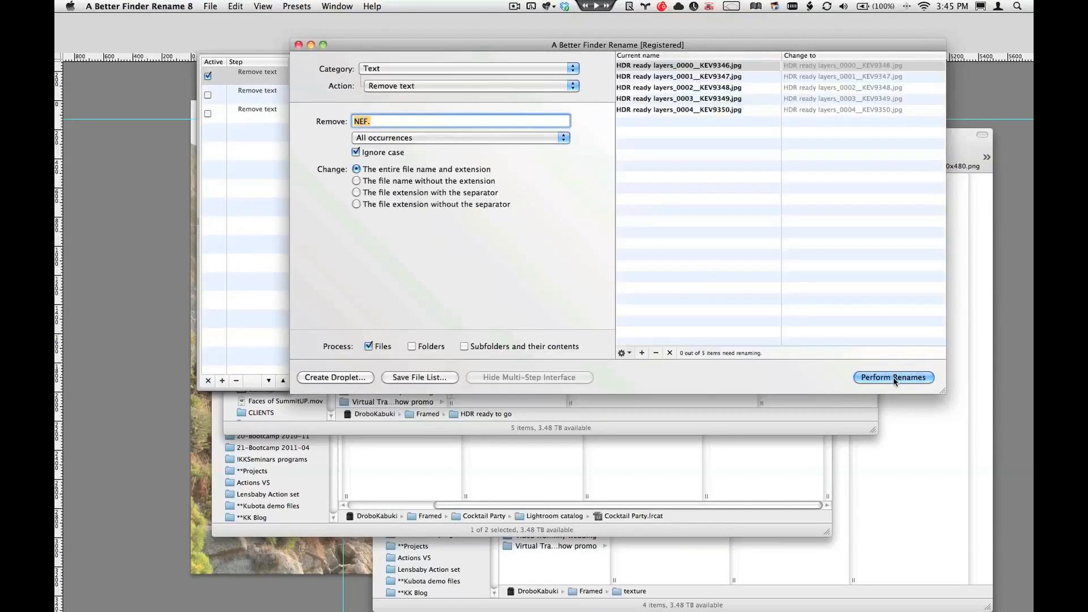
key("super+q")
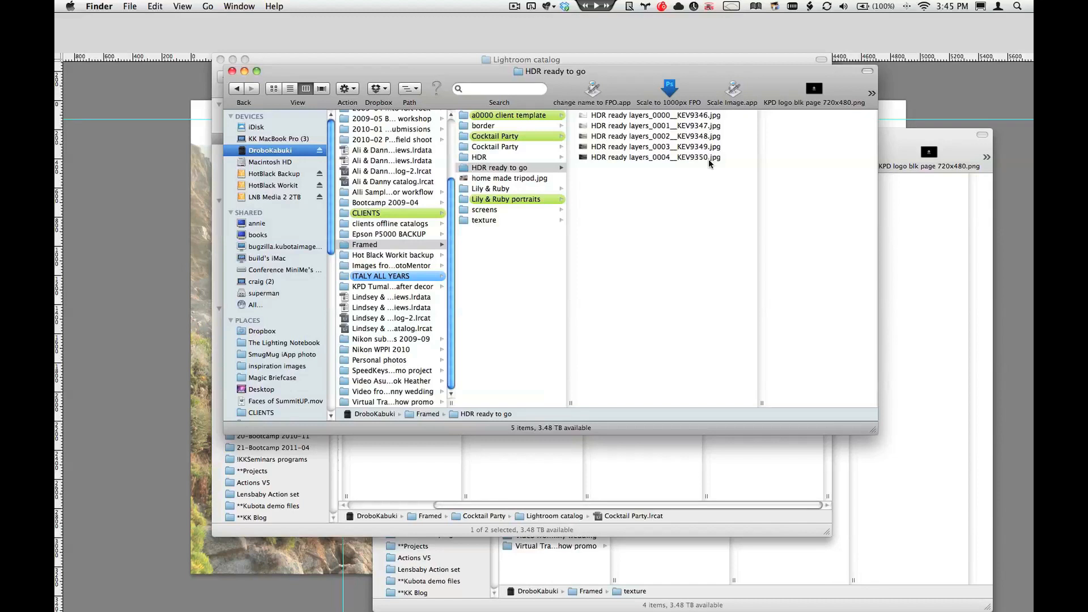
Step: Launch HDR Efex Pro and enlarge its window to fill the screen
key("super+space")
type("hdr")
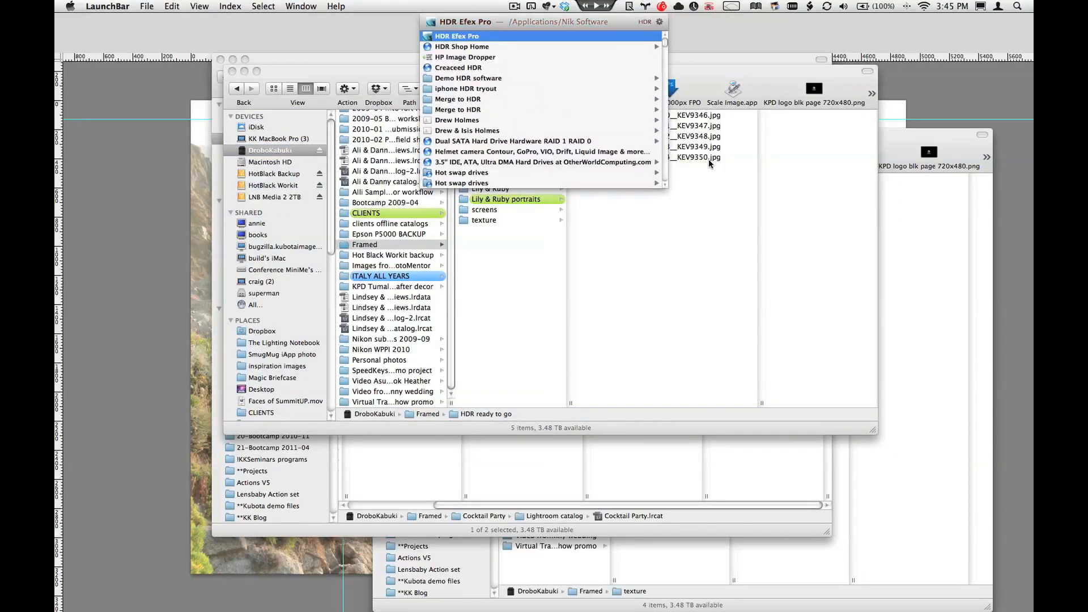
key("Return")
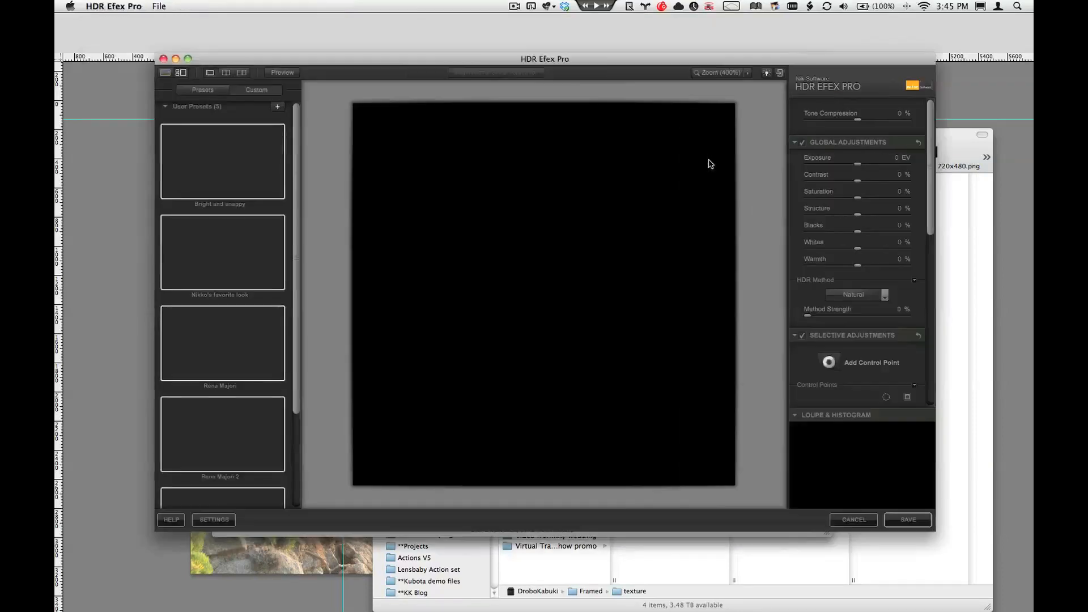
left_click(188, 59)
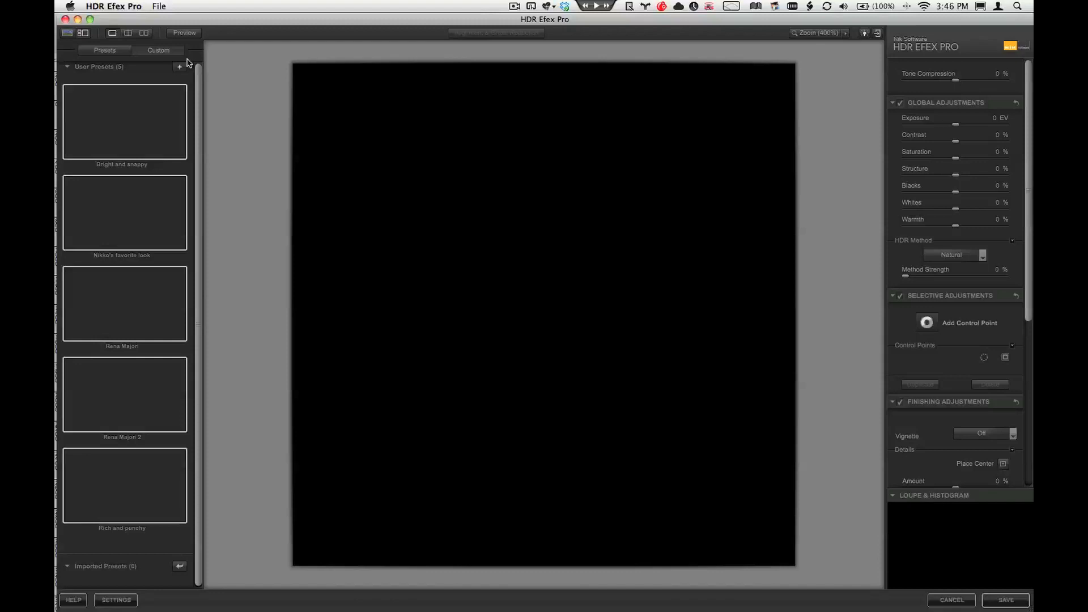
Step: Open the five JPEGs from the "HDR ready to go" folder inside Framed as an exposure series
left_click(159, 6)
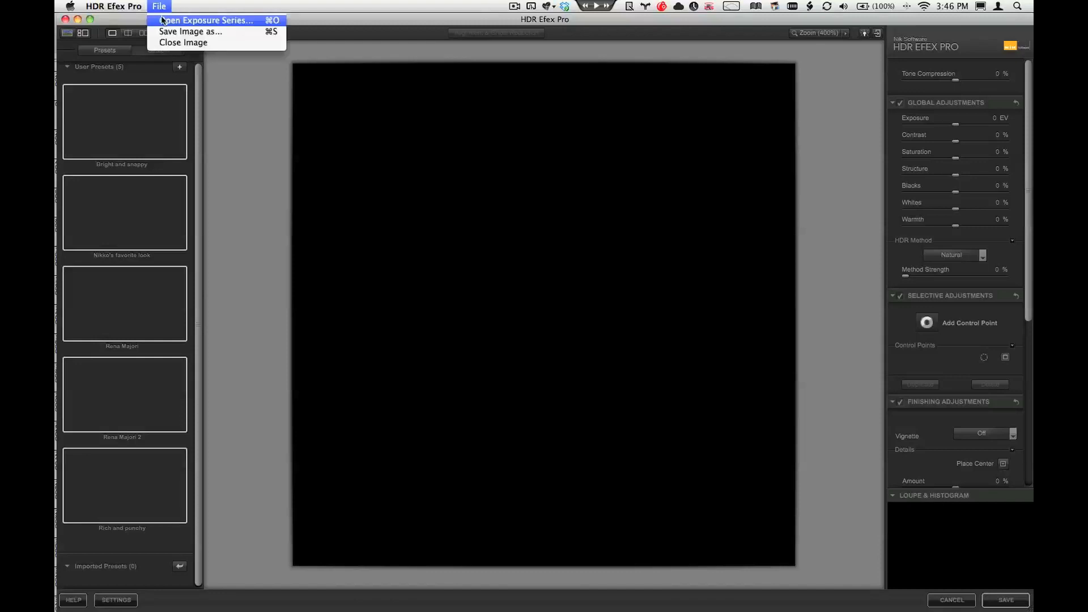
left_click(162, 21)
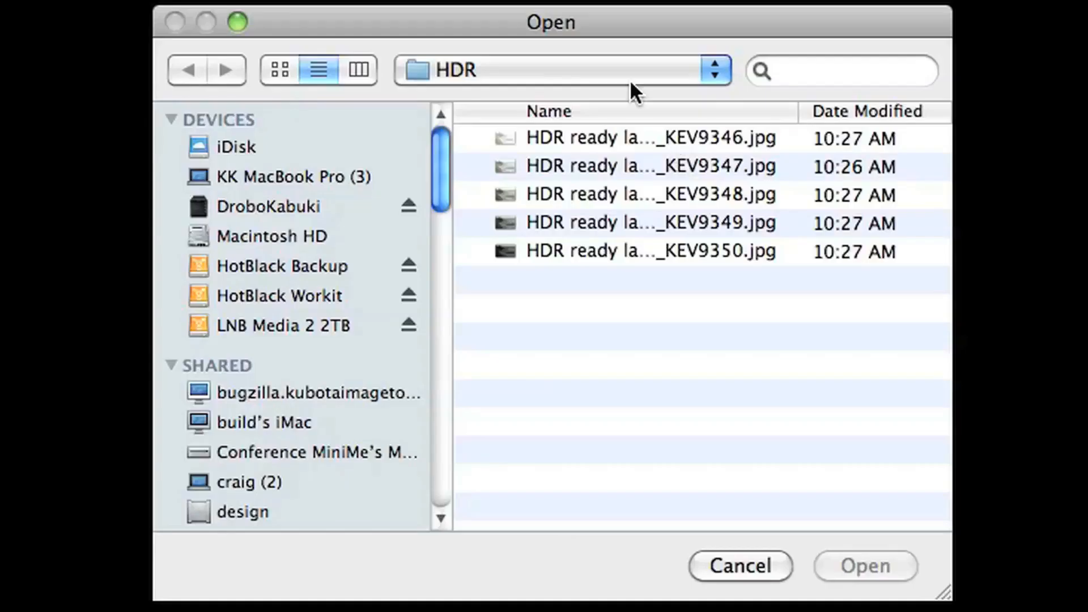
left_click(613, 68)
left_click(613, 70)
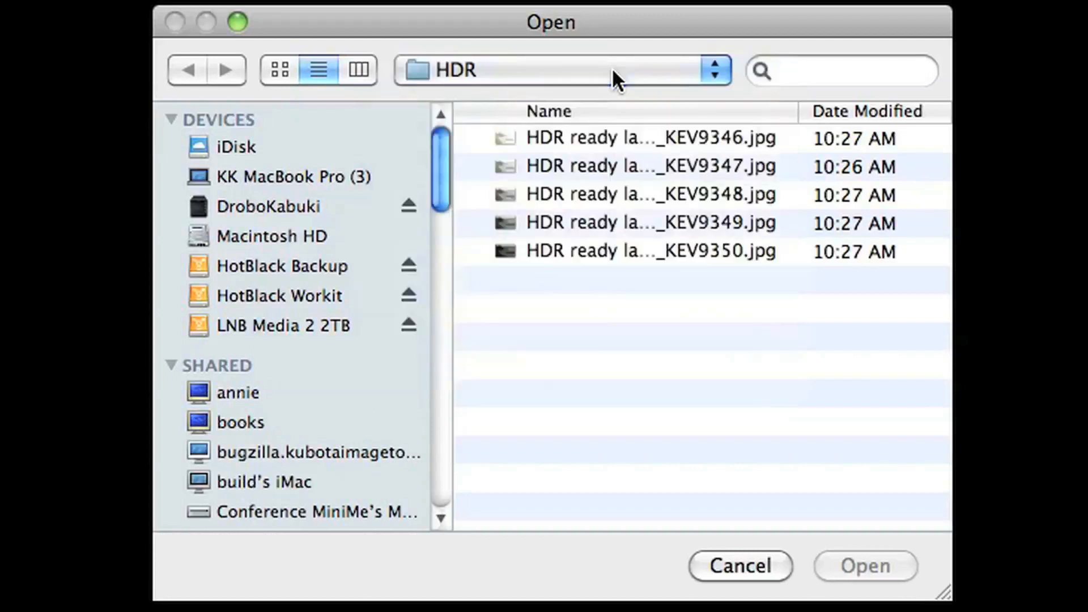
left_click(612, 70)
left_click(605, 98)
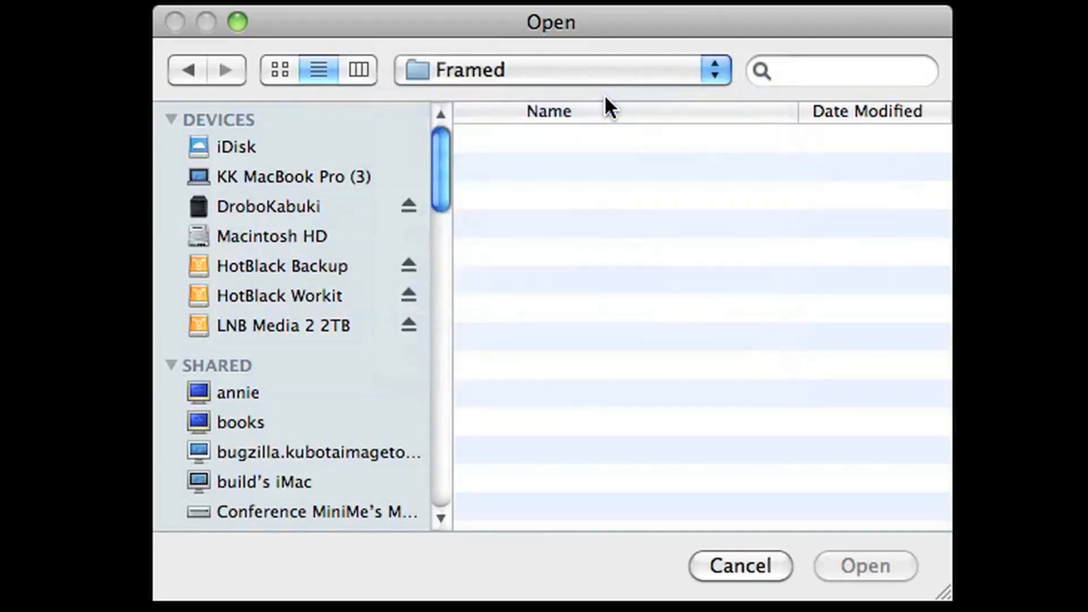
double_click(611, 278)
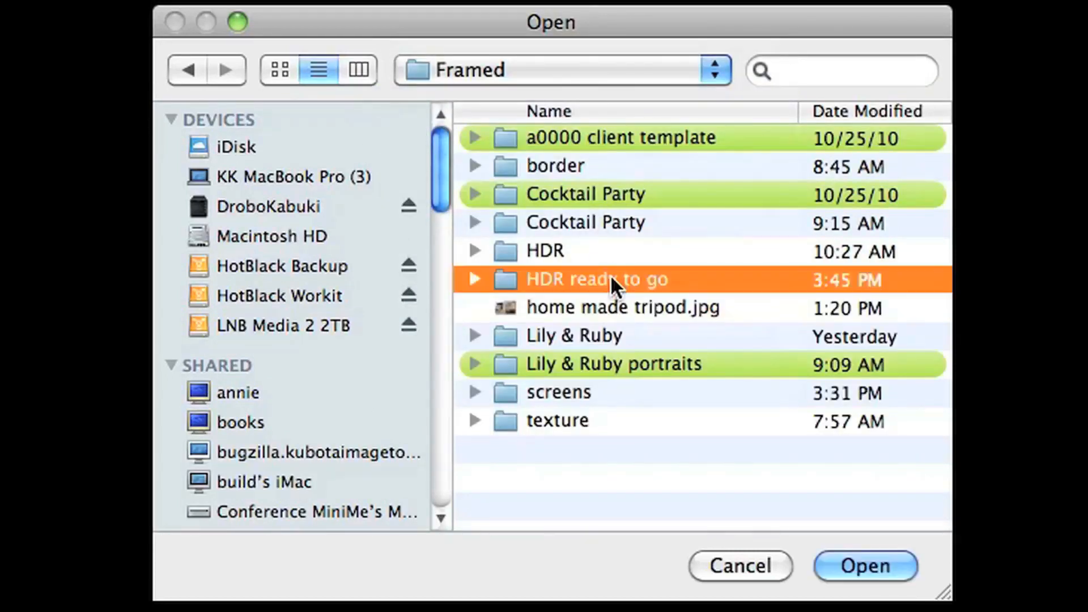
left_click(591, 137)
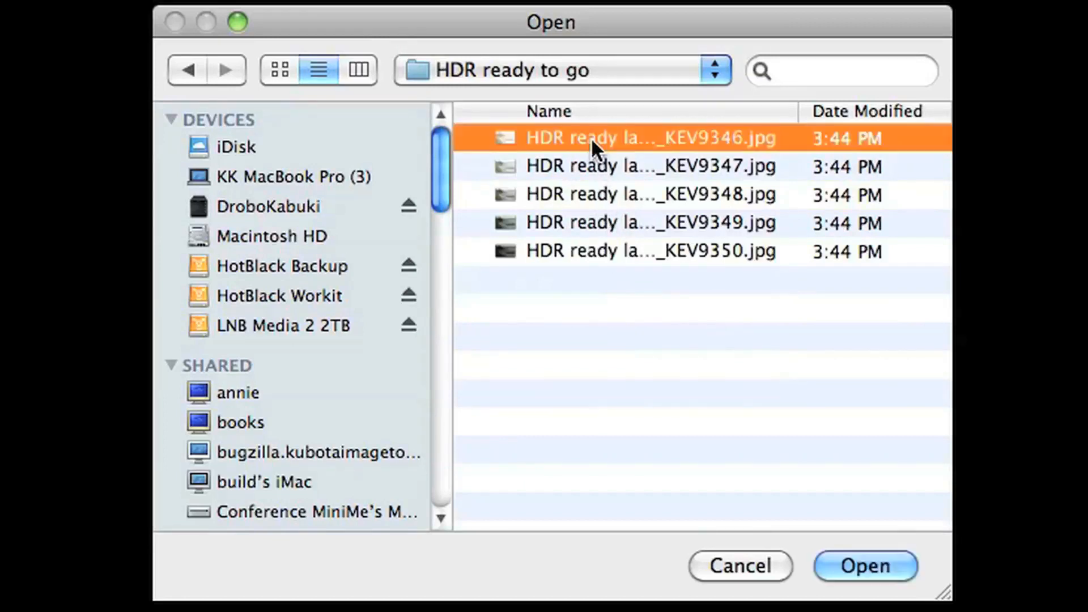
left_click(591, 250, "shift")
left_click(867, 565)
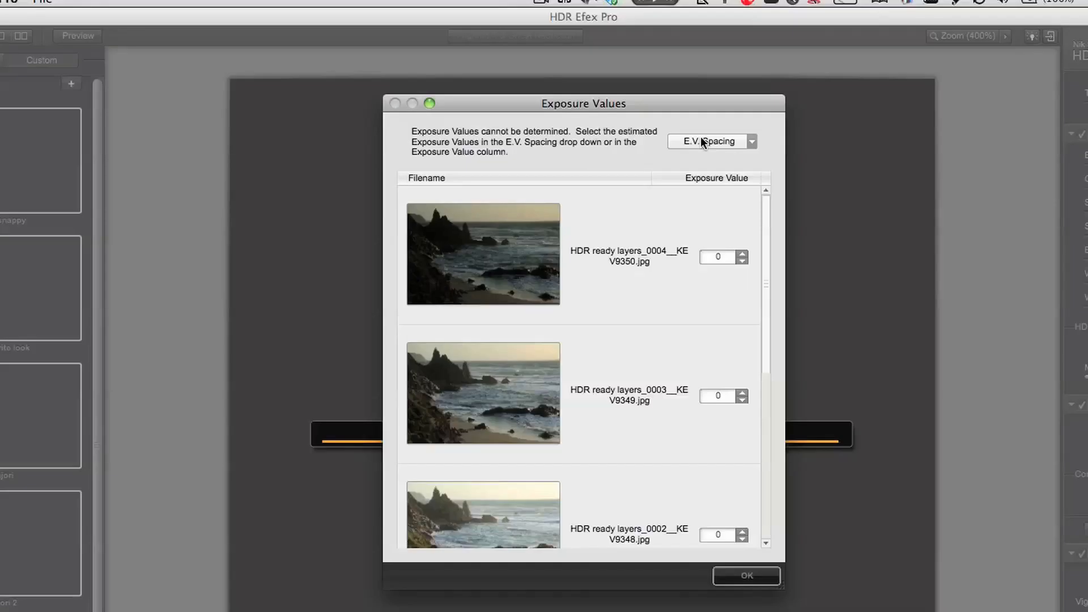
Step: Set the E.V. spacing to 1 to merge the exposures, and review and accept the Alignment and Ghost Reduction settings
left_click(630, 108)
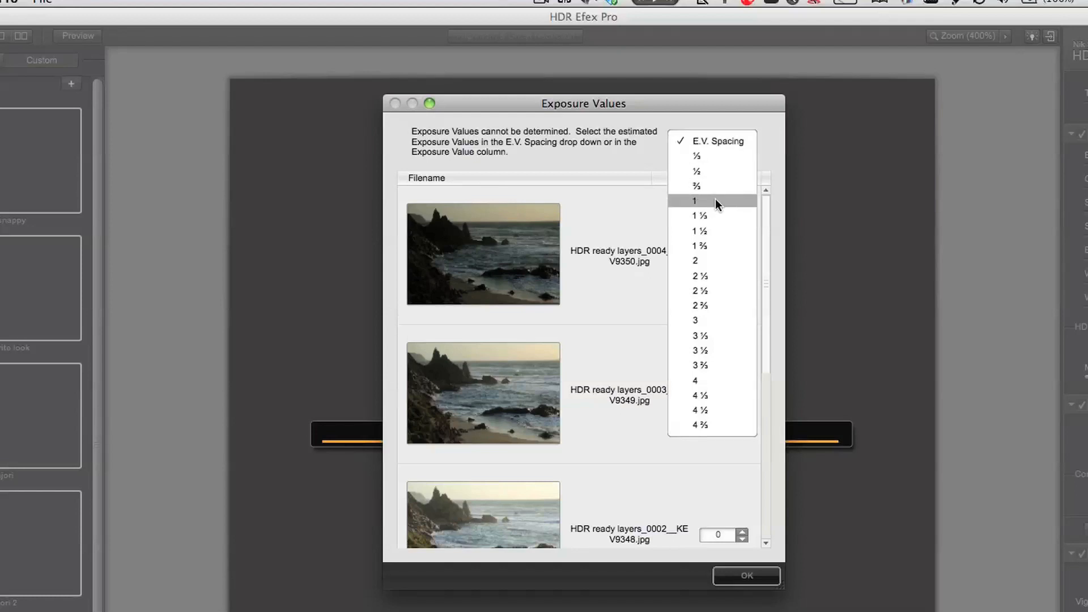
left_click(715, 200)
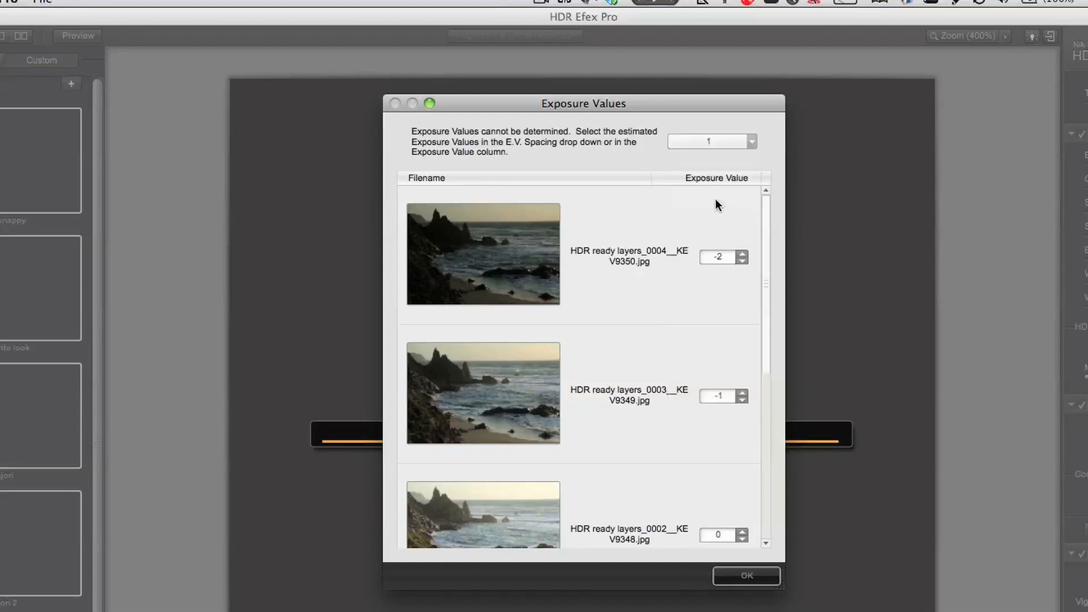
left_click(747, 576)
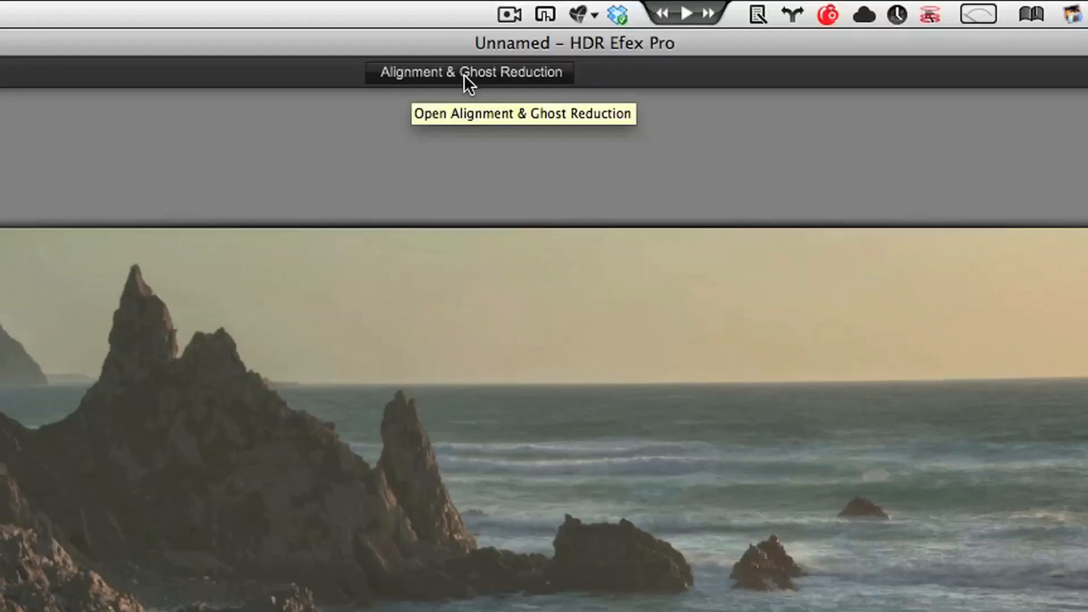
left_click(464, 74)
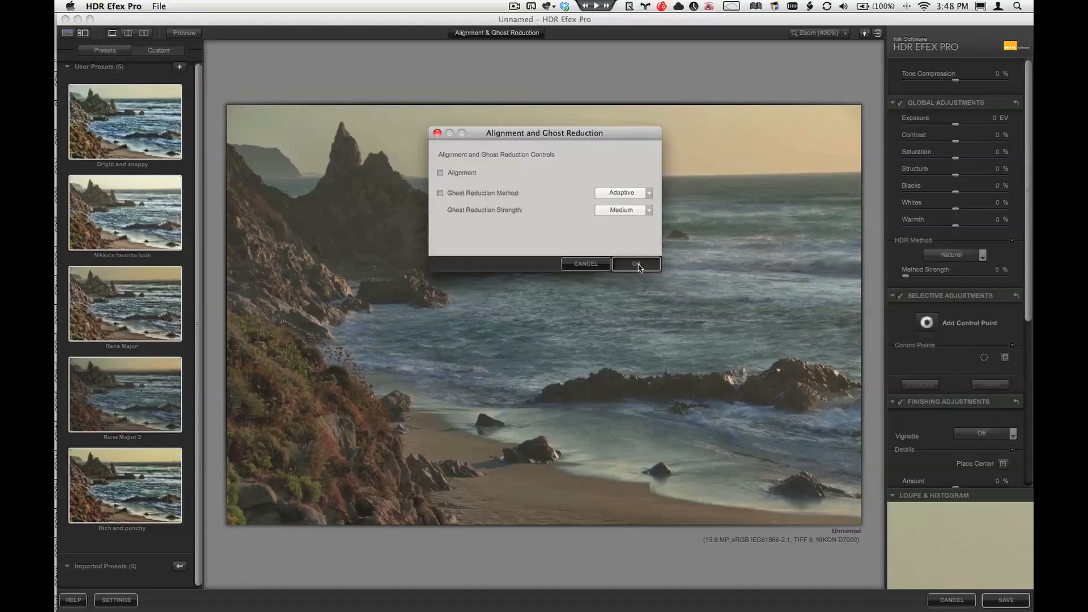
left_click(776, 571)
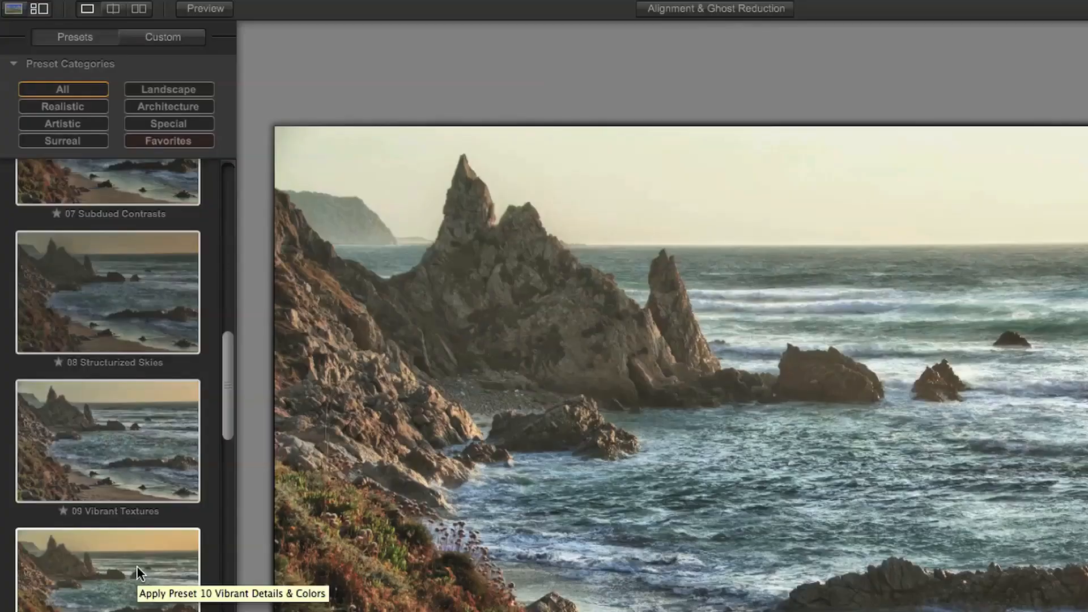
Step: Browse the built-in presets and apply the custom user preset "Rich and punchy" to the merged seascape
scroll(114, 409, "down", 3)
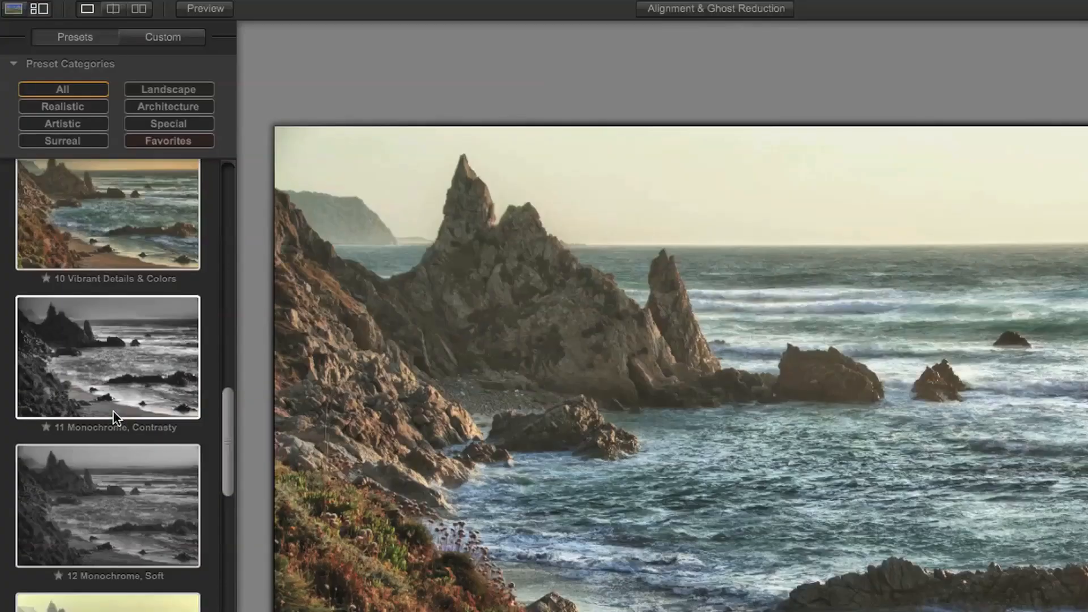
scroll(114, 411, "up", 10)
scroll(113, 411, "up", 3)
scroll(113, 411, "down", 12)
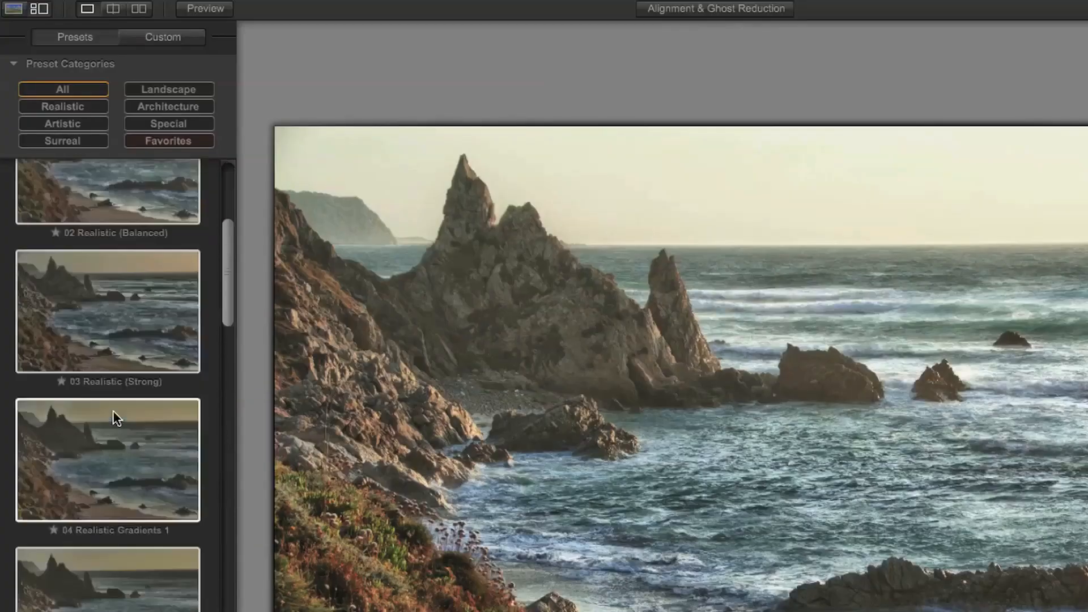
scroll(113, 419, "up", 5)
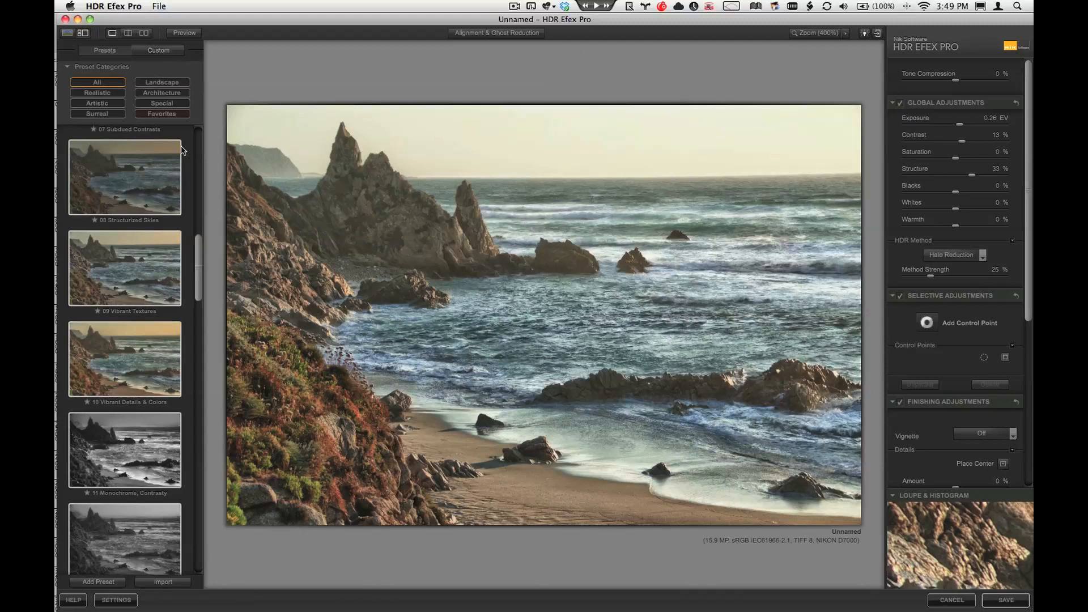
left_click(155, 51)
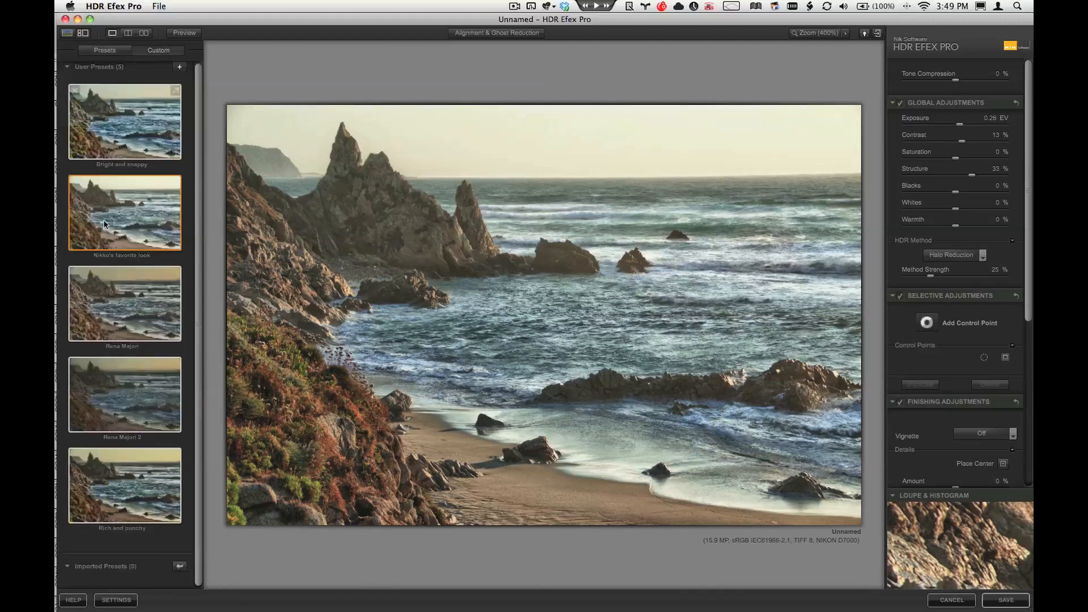
left_click(112, 468)
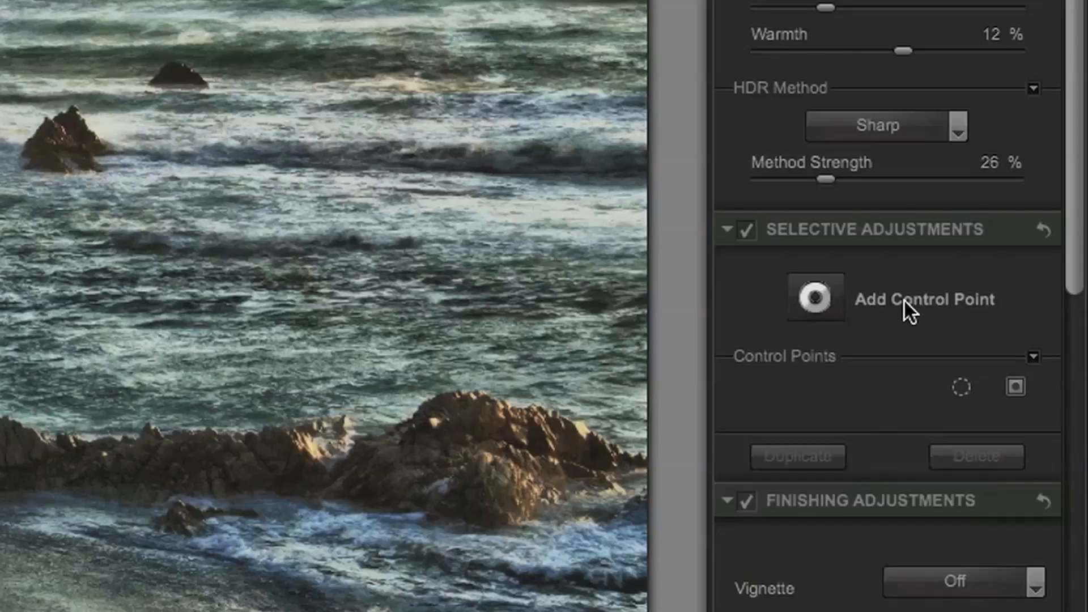
Step: Add a control point in the image's upper-left corner, shrink its size to 13%, and lower its Structure to nearly the minimum
left_click(813, 291)
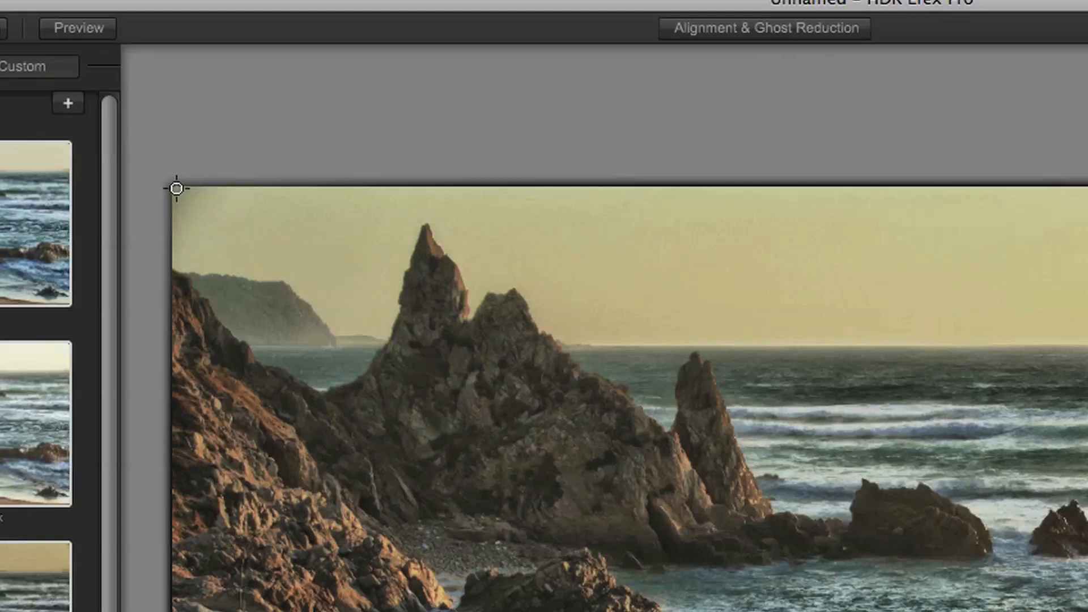
left_click(175, 187)
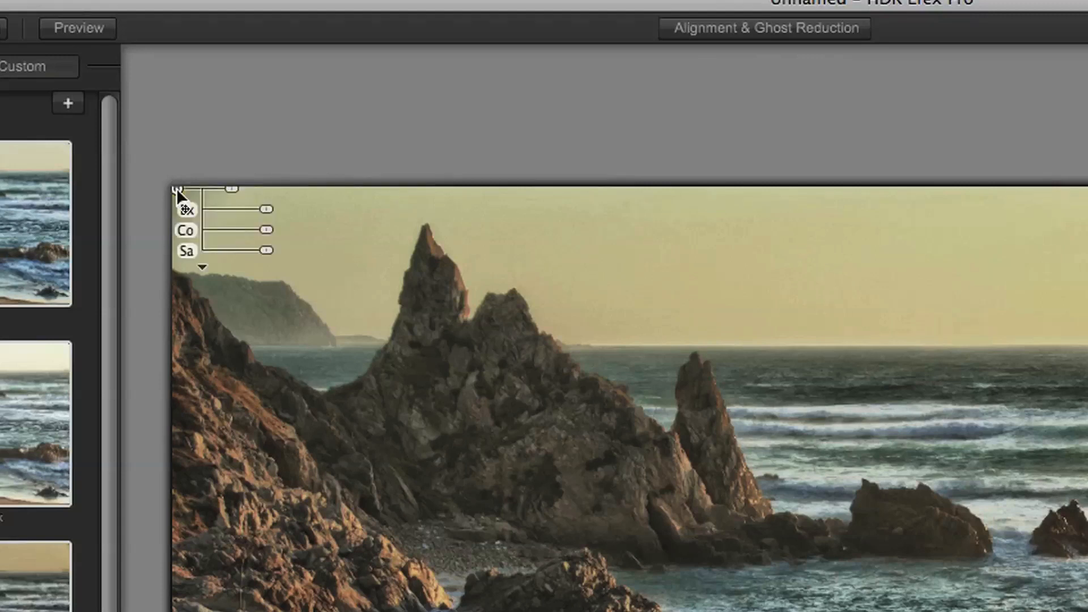
left_click(202, 266)
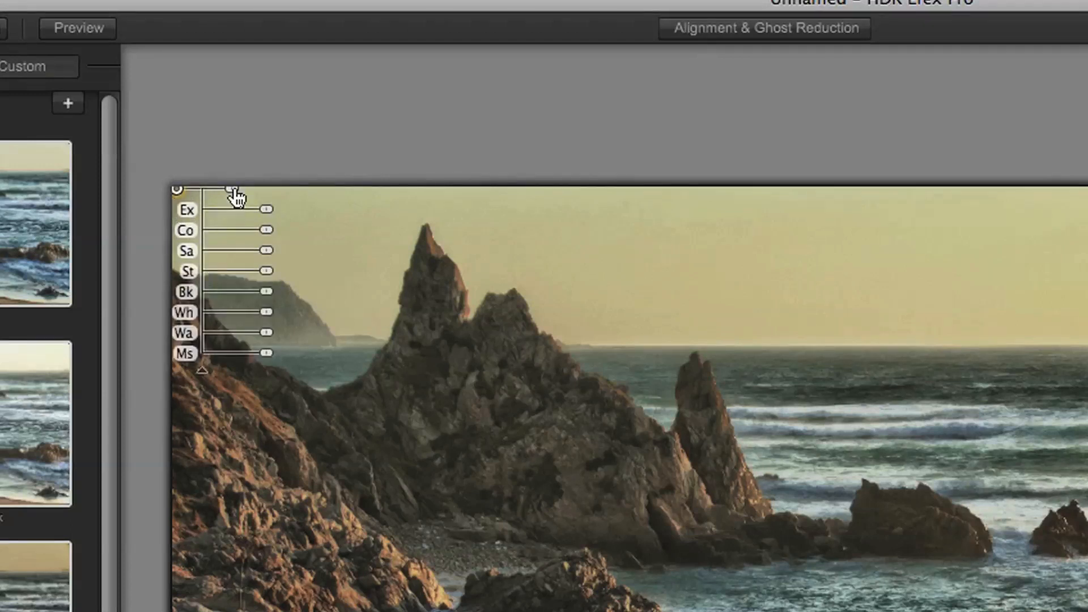
mouse_move(233, 197)
left_mouse_down()
mouse_move(252, 197)
mouse_move(225, 198)
left_mouse_up()
left_click_drag(267, 277, 202, 271)
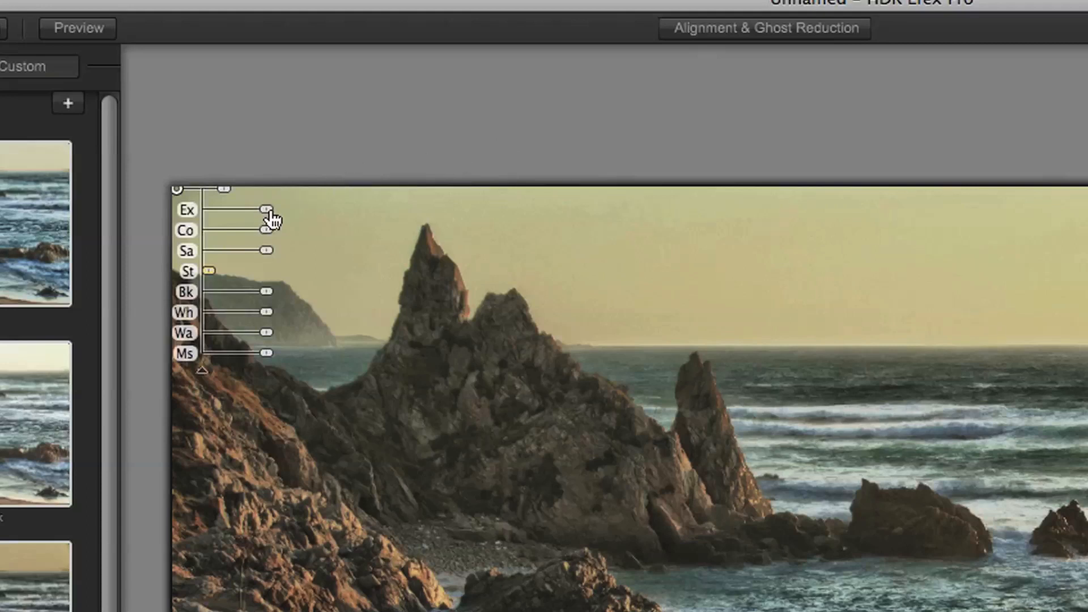
Step: Duplicate the corner control point into the image's upper-right corner
left_click(353, 217)
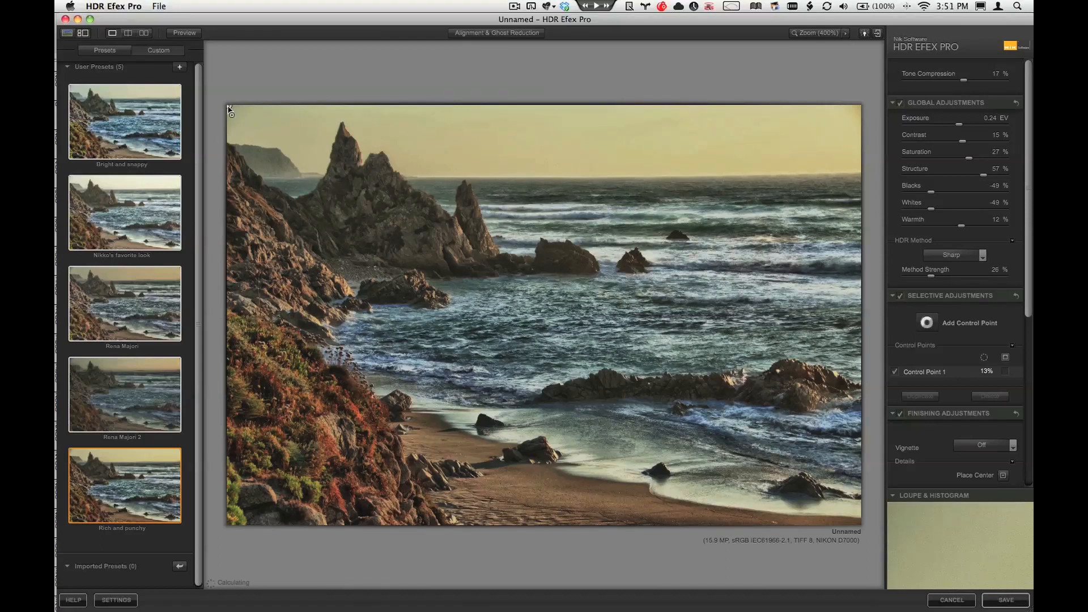
left_click_drag(229, 107, 859, 107)
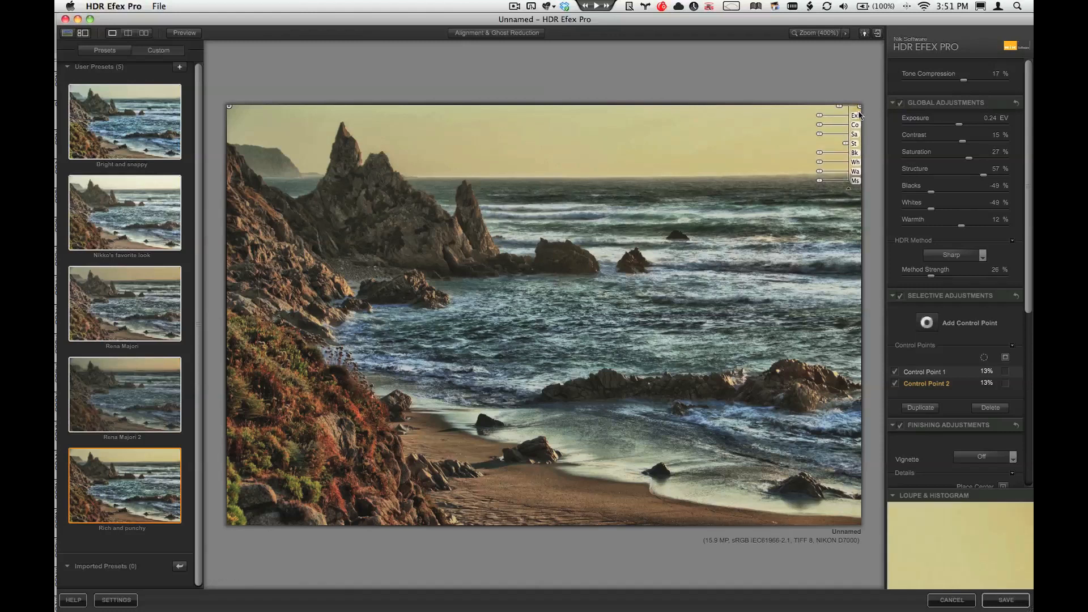
Step: Add a control point on the water near the image's center, set its size to 29%, and raise its Saturation
left_click(749, 128)
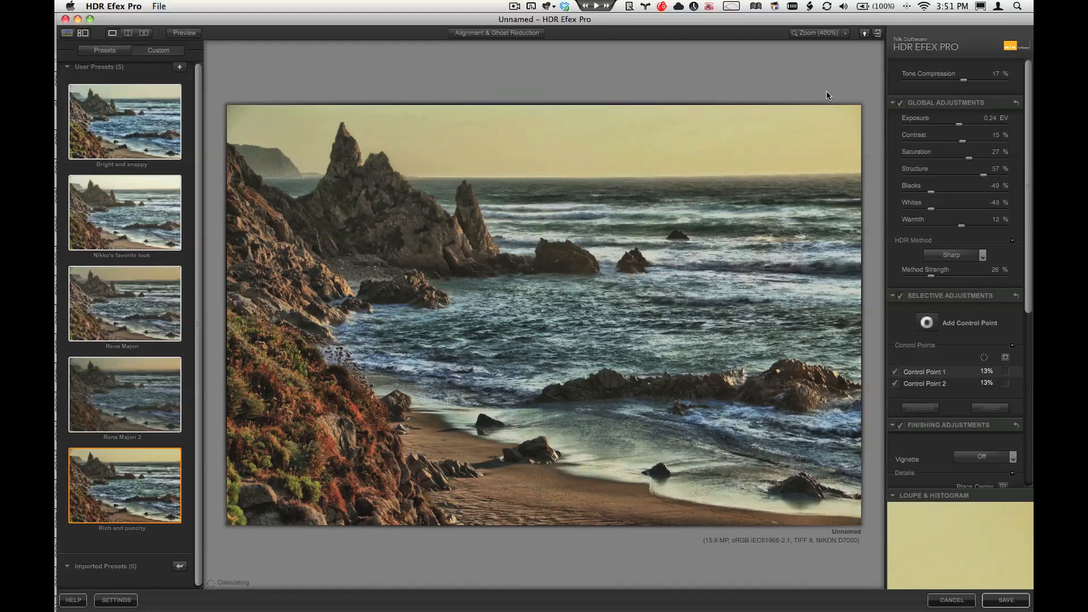
left_click(928, 324)
left_click(530, 327)
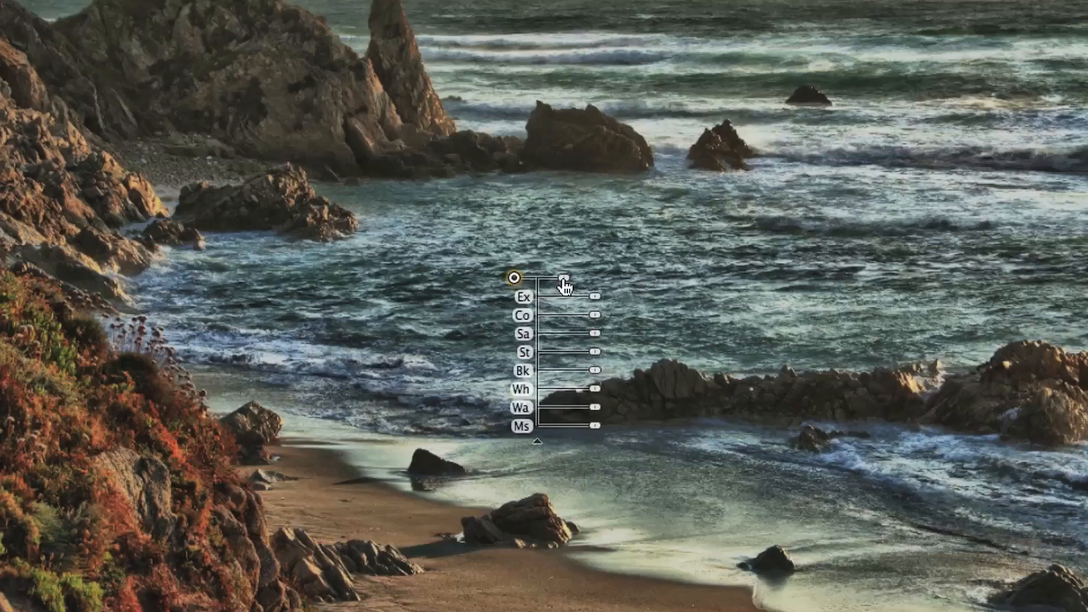
left_click_drag(564, 283, 574, 286)
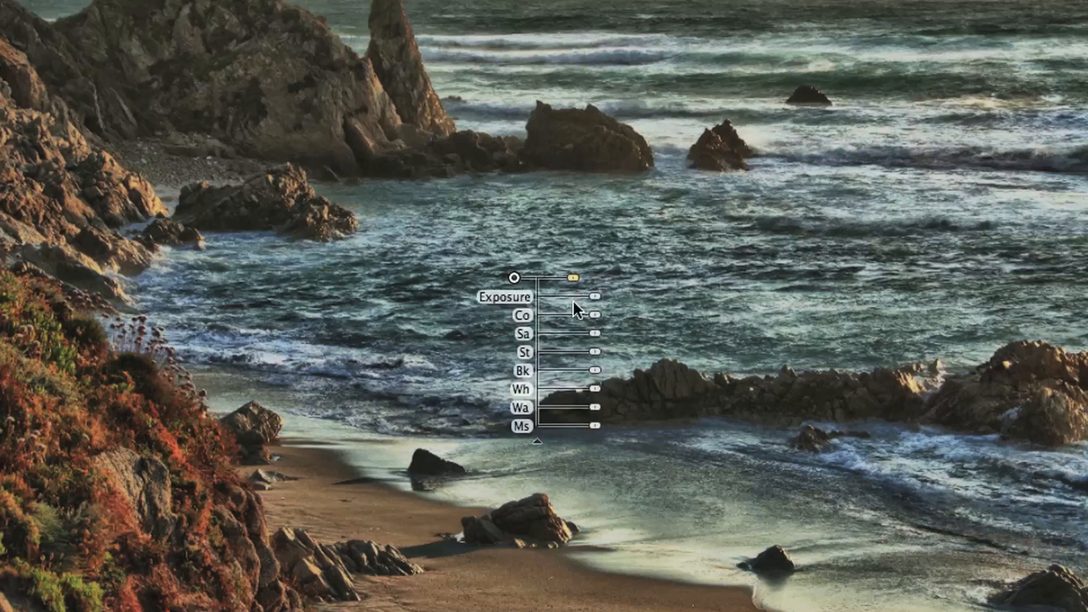
left_click(594, 336)
left_click_drag(594, 340, 627, 338)
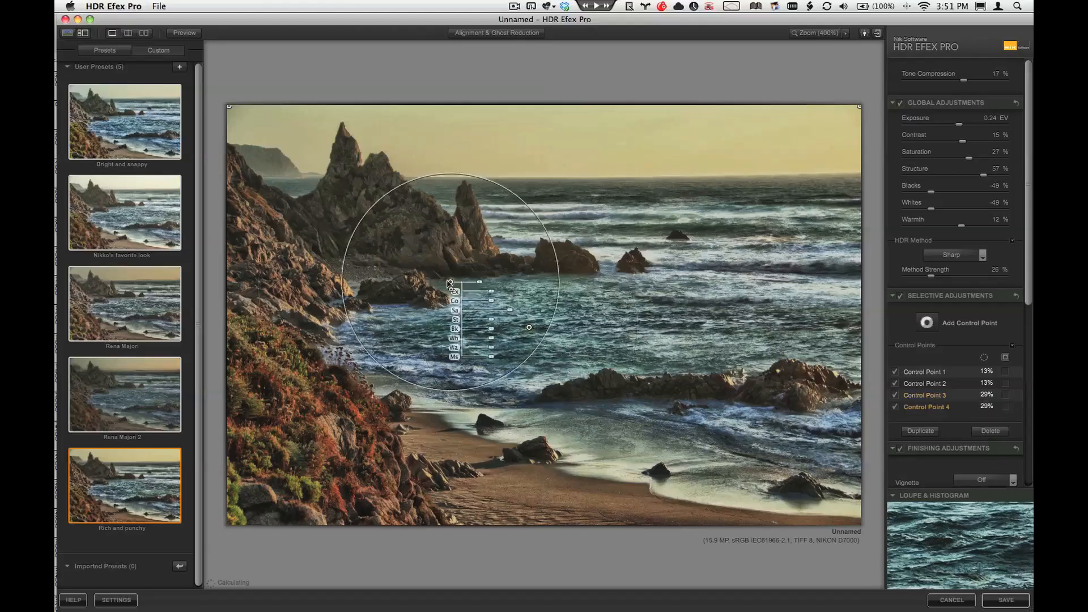
Step: Duplicate the water control point onto the large rock formation, and on both points return Saturation to neutral and raise Structure slightly
left_click_drag(449, 281, 377, 223)
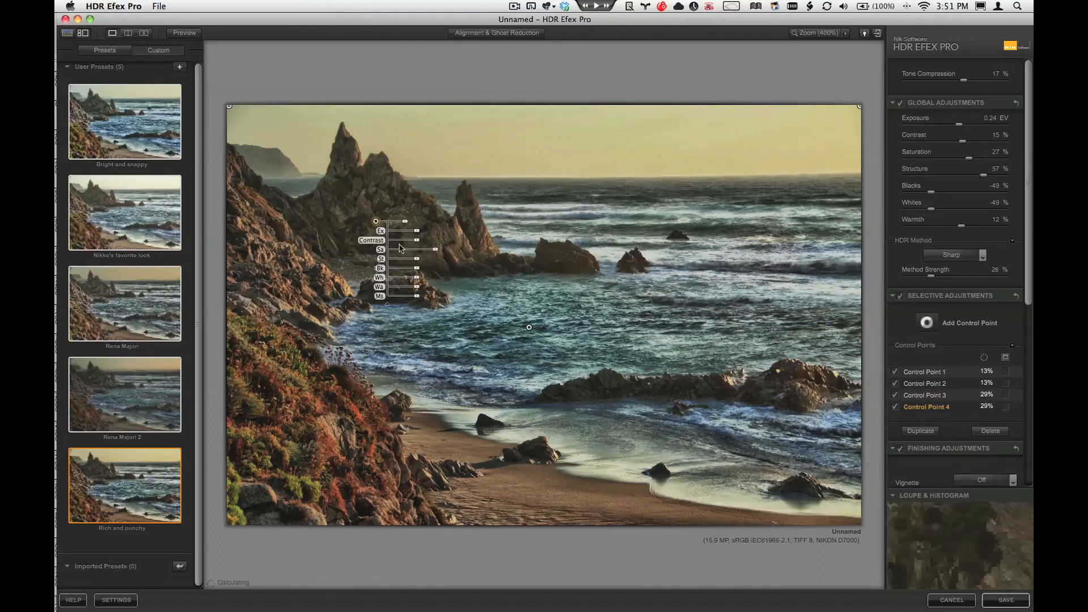
mouse_move(435, 249)
left_mouse_down()
mouse_move(412, 253)
mouse_move(445, 264)
mouse_move(418, 253)
left_mouse_up()
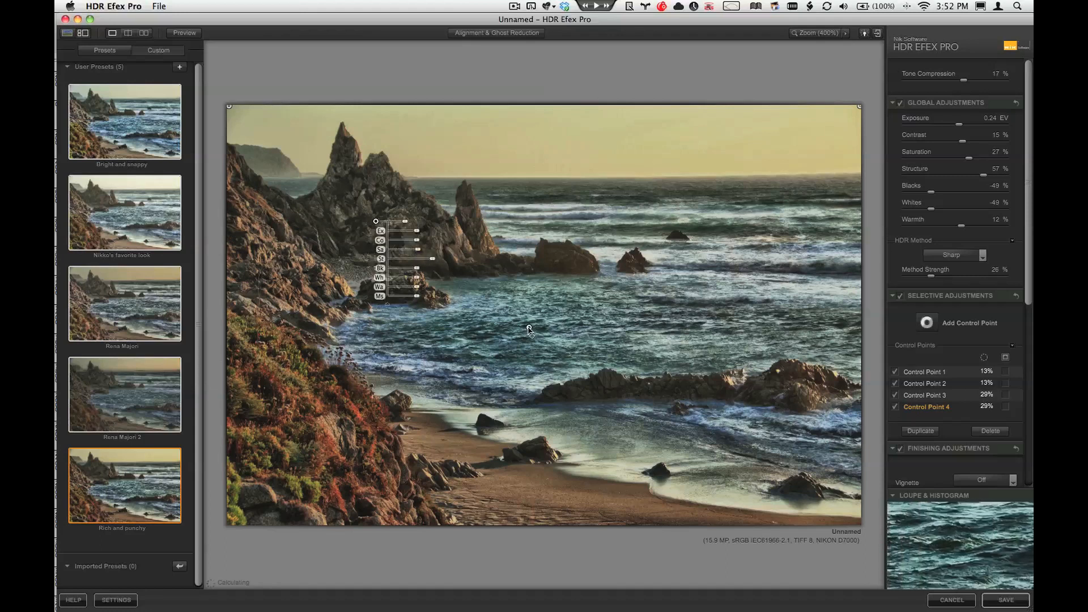
left_click(529, 327)
mouse_move(571, 369)
left_mouse_down()
mouse_move(596, 369)
mouse_move(570, 361)
left_mouse_up()
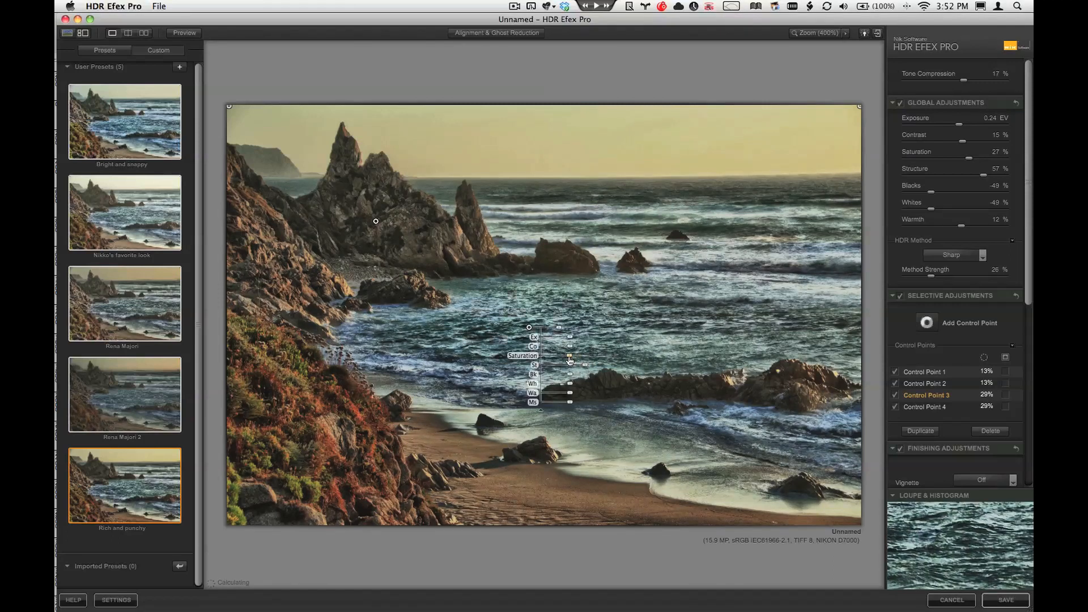
Step: Turn the selective adjustments off and back on to compare the image with and without the control points
left_click(901, 296)
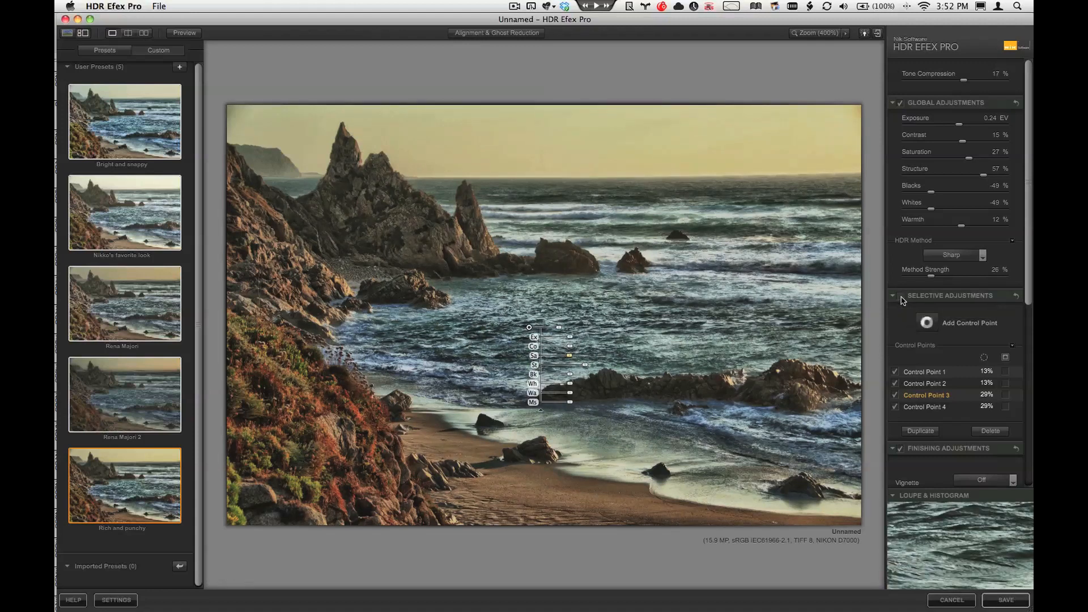
left_click(749, 341)
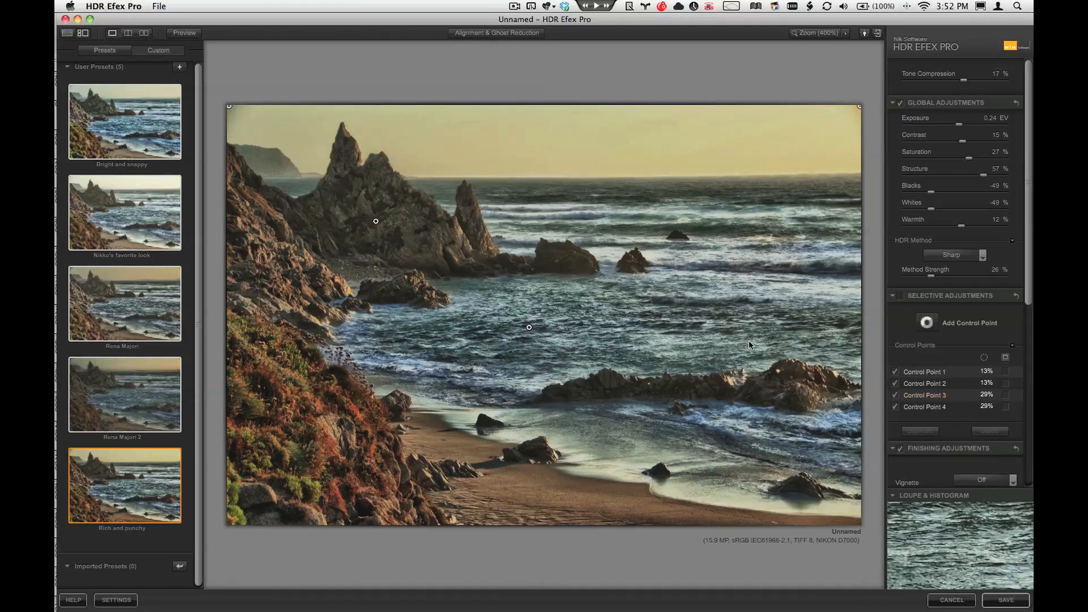
left_click(901, 296)
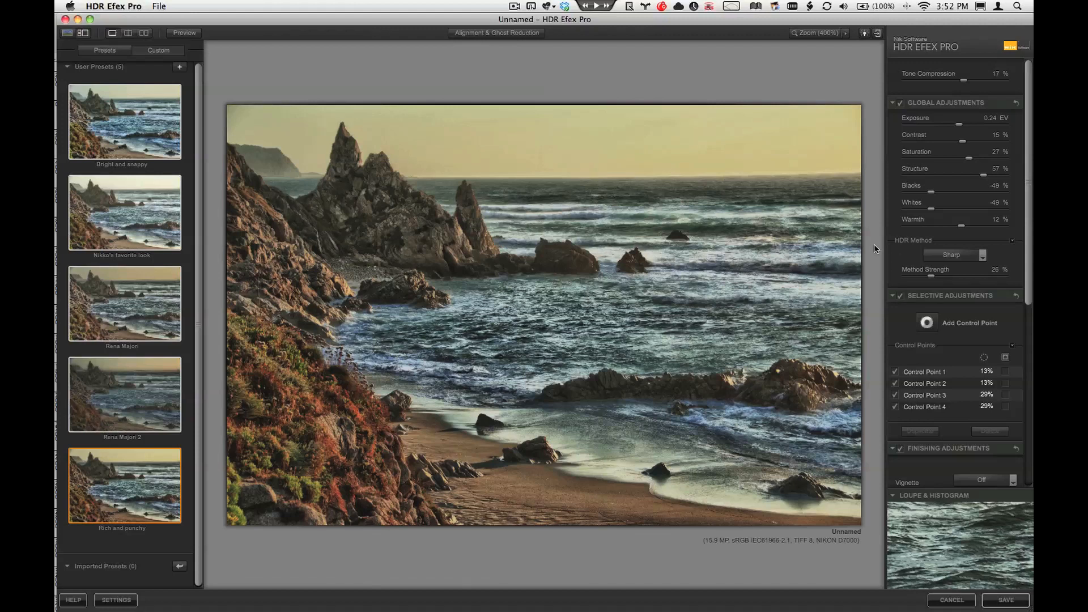
Step: Save the merged image as "HDR to go!.TIFF" in the "HDR ready to go" folder
left_click(996, 602)
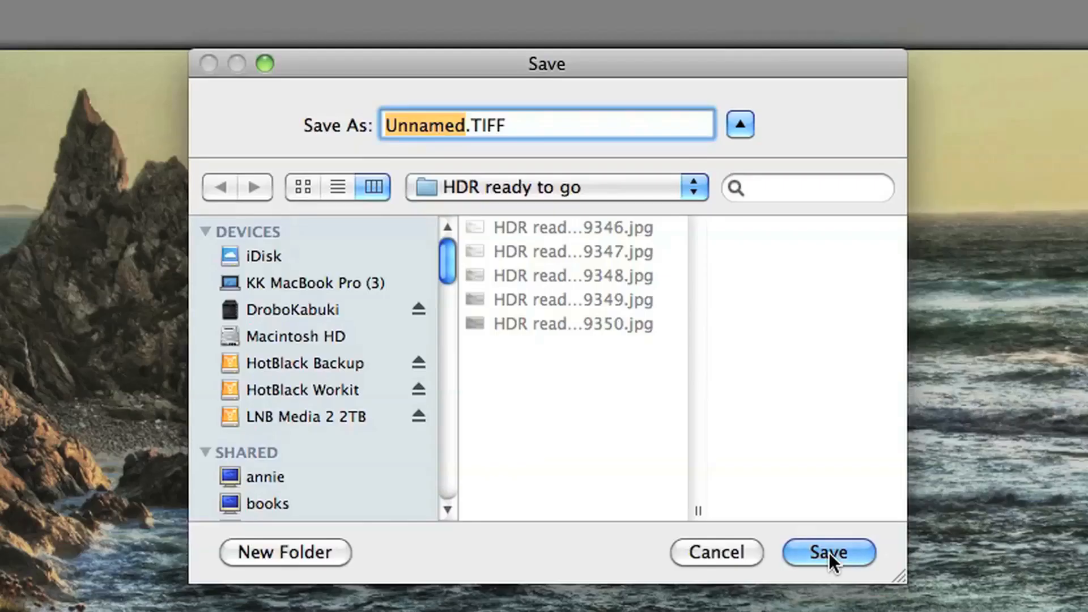
type("HDR to go")
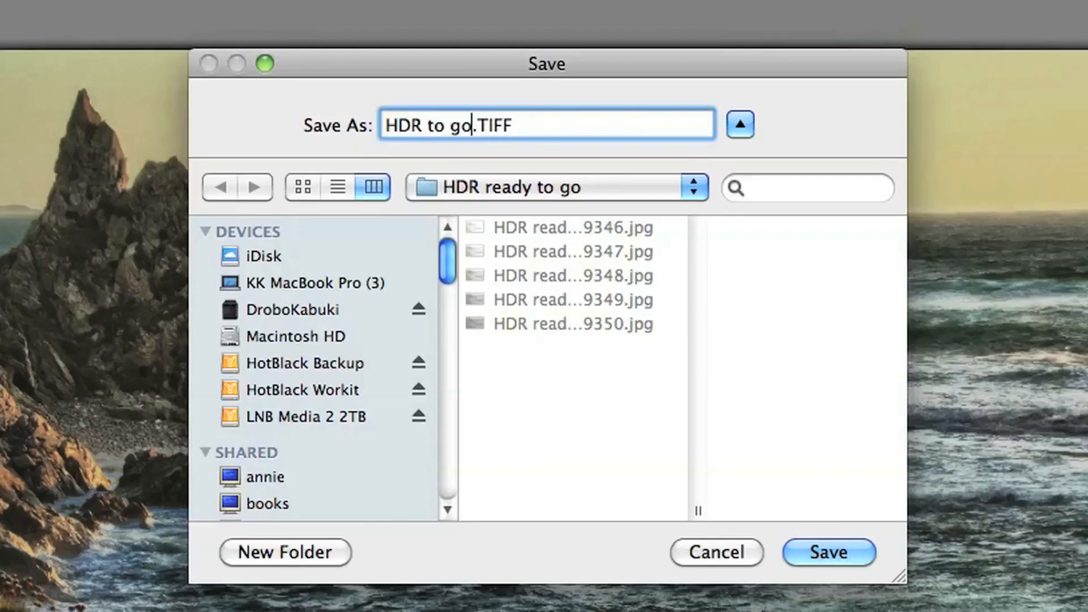
type("!")
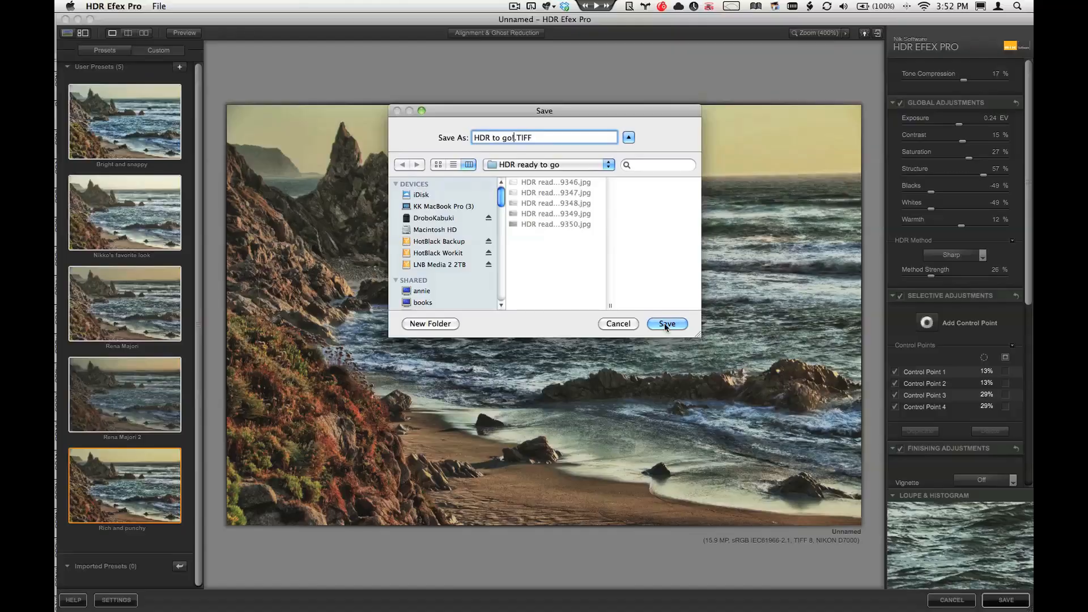
left_click(665, 324)
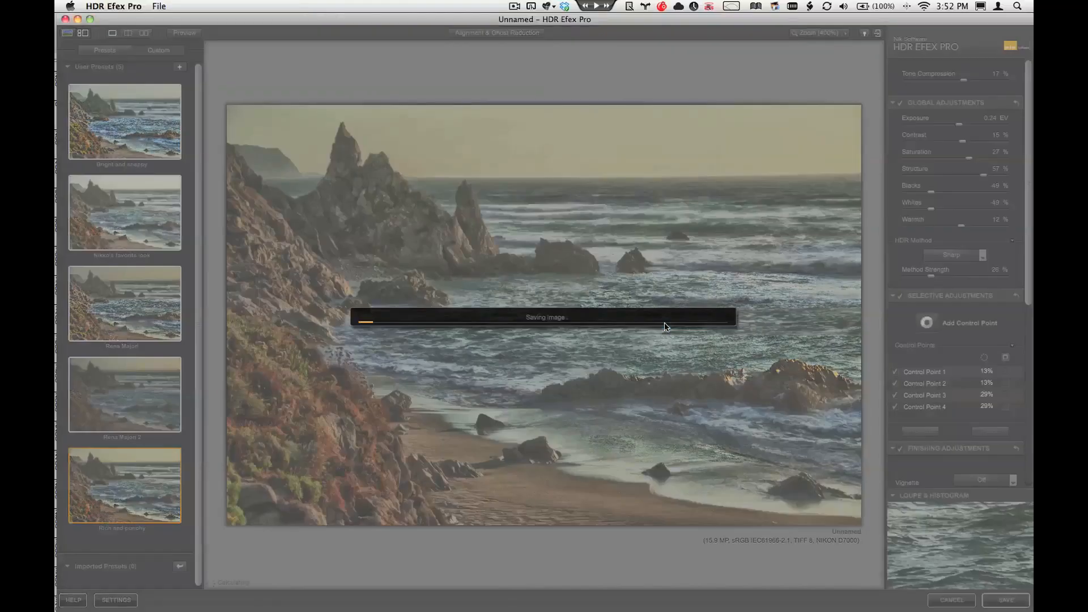